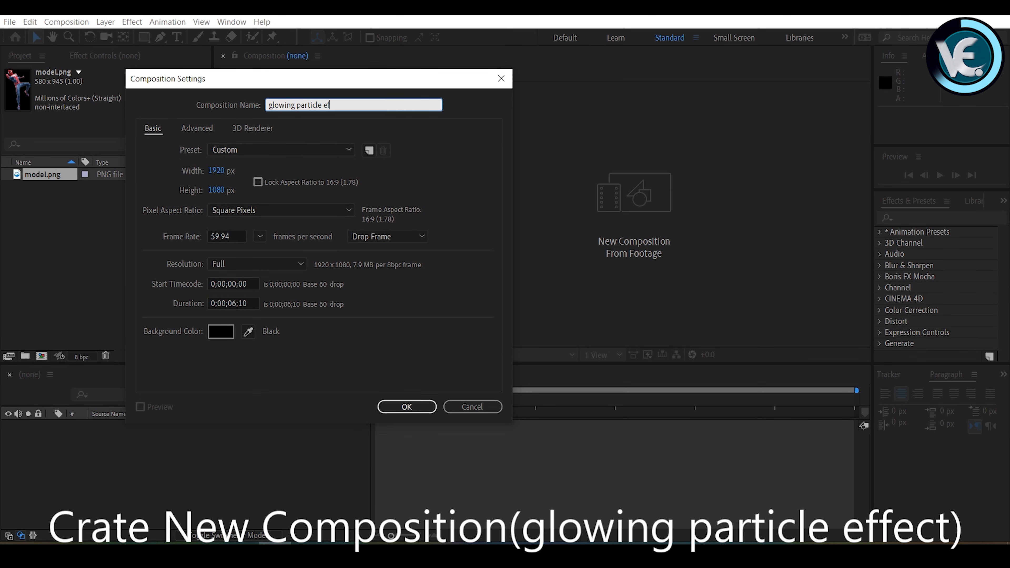
Step: Create the 1920 x 1080 composition named glowing particle effect and add model.png to its timeline
{"action": "left_click", "coordinate": [418, 407]}
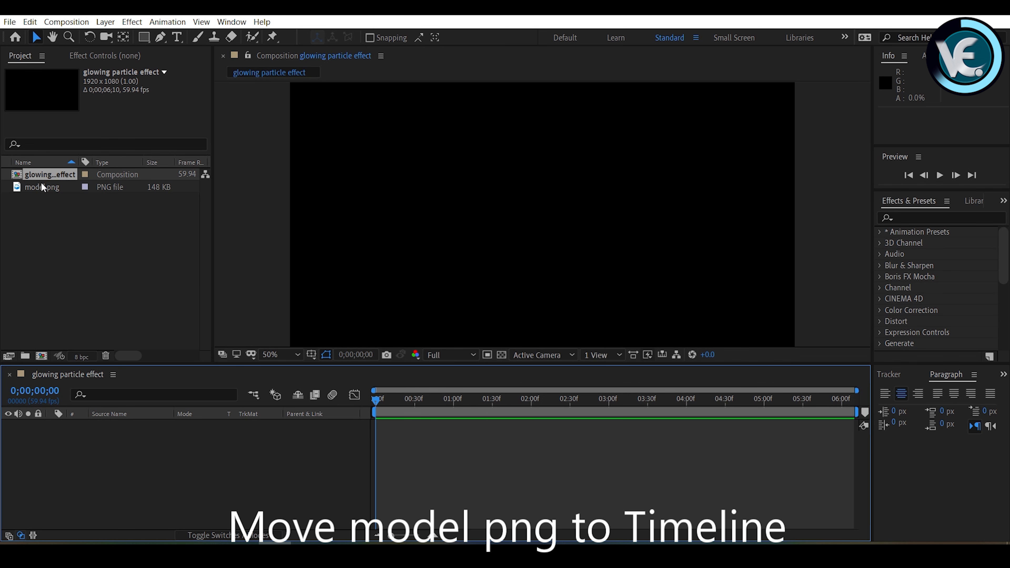
{"action": "left_click_drag", "start_coordinate": [42, 183], "coordinate": [120, 447]}
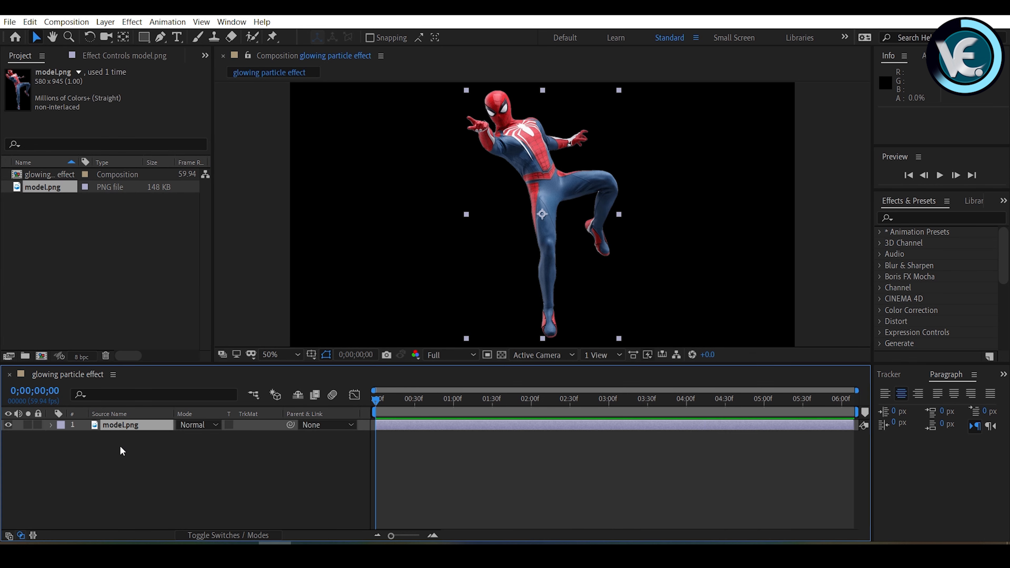
Step: Add a new adjustment layer above model.png and rename it edges
{"action": "right_click", "coordinate": [120, 446]}
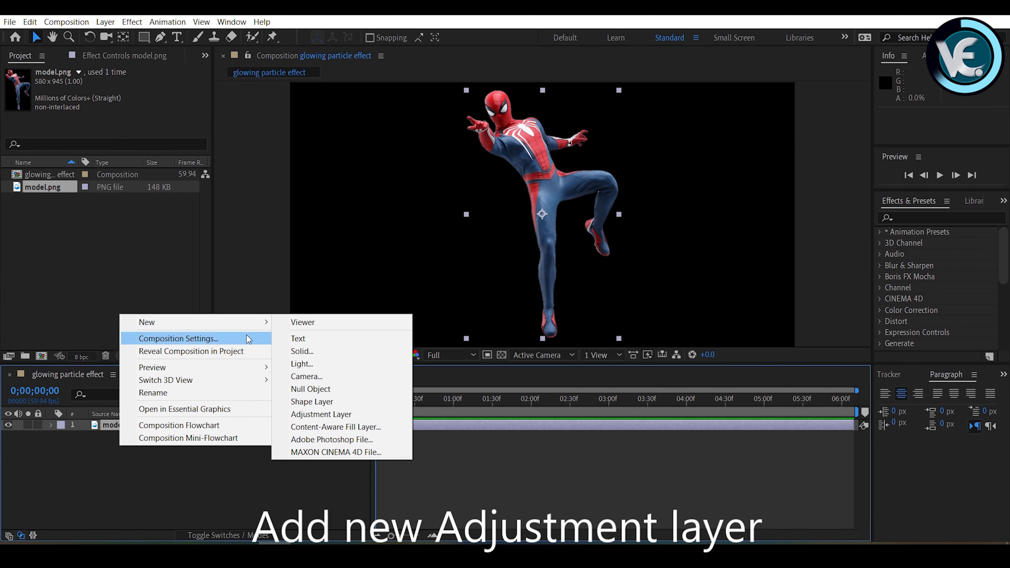
{"action": "left_click", "coordinate": [321, 414]}
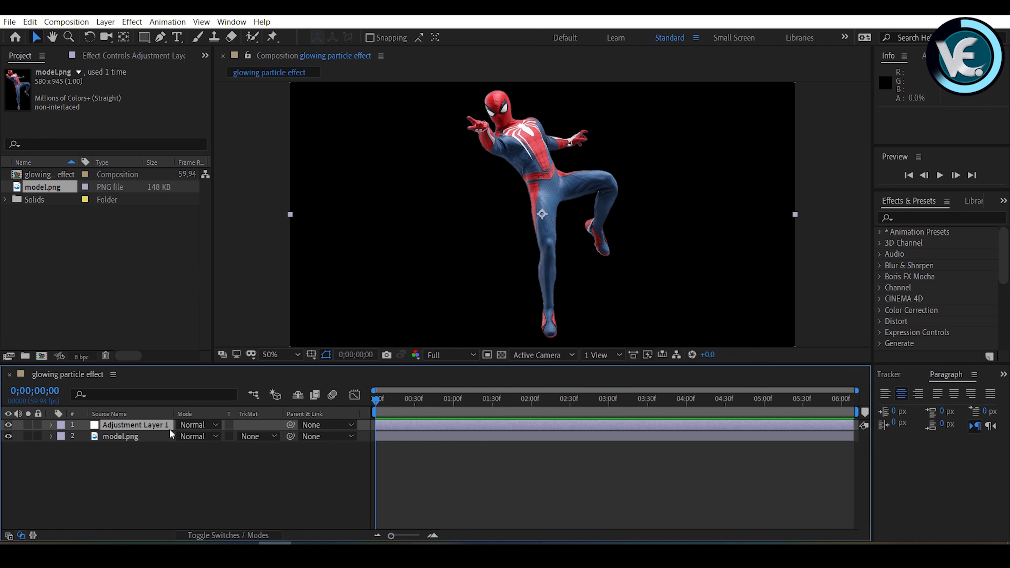
{"action": "right_click", "coordinate": [157, 430]}
{"action": "left_click", "coordinate": [192, 419]}
{"action": "type", "text": "e"}
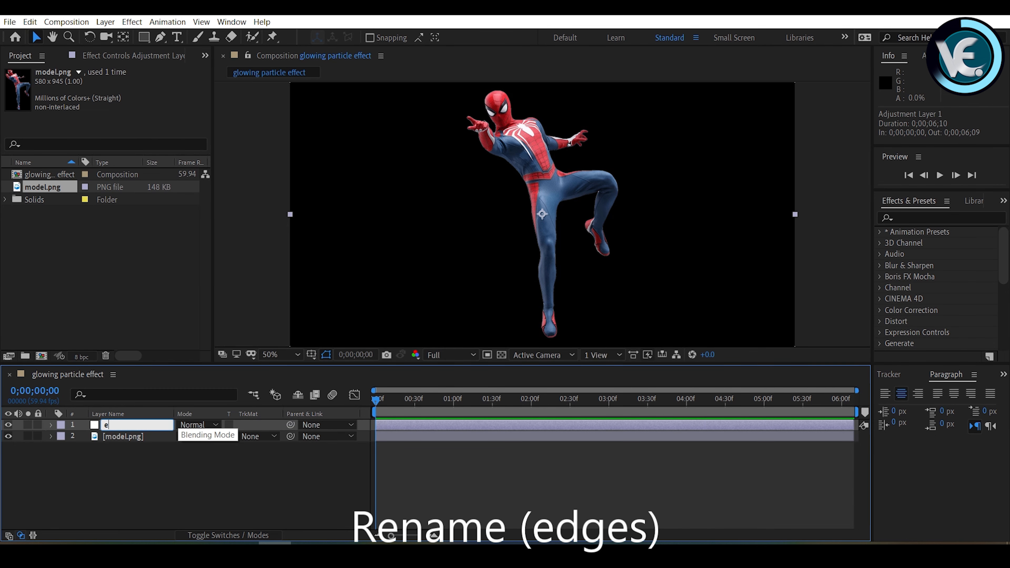
{"action": "type", "text": "dges"}
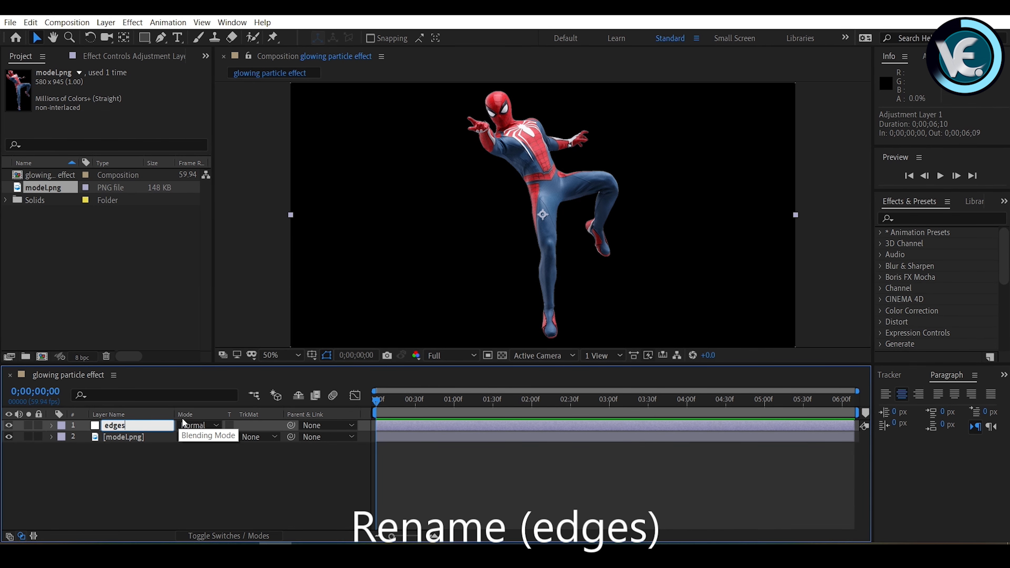
Step: Find the Roughen Edges effect and apply it to the edges layer
{"action": "left_click", "coordinate": [926, 217]}
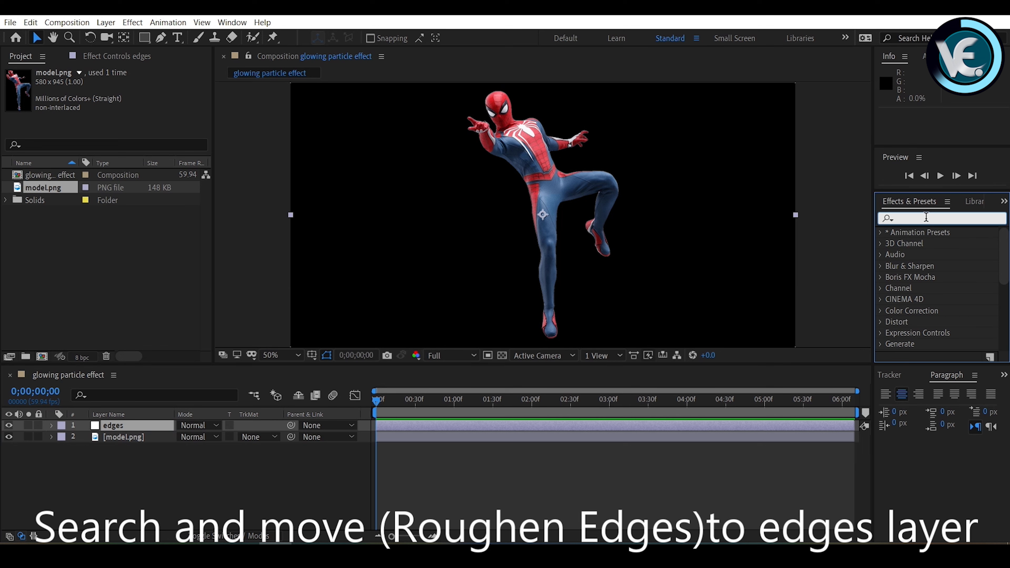
{"action": "type", "text": "roug"}
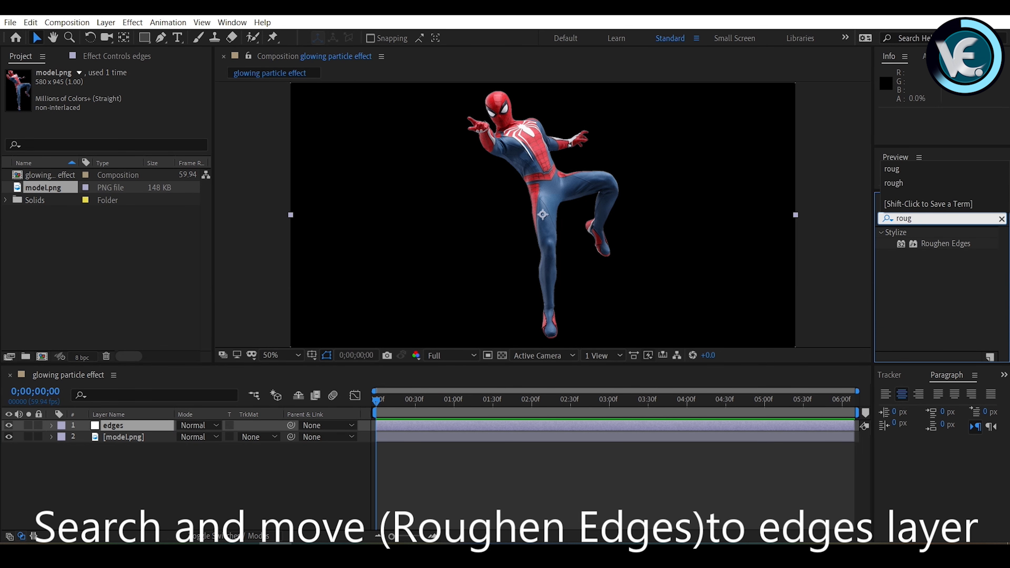
{"action": "left_click_drag", "start_coordinate": [942, 246], "coordinate": [130, 431]}
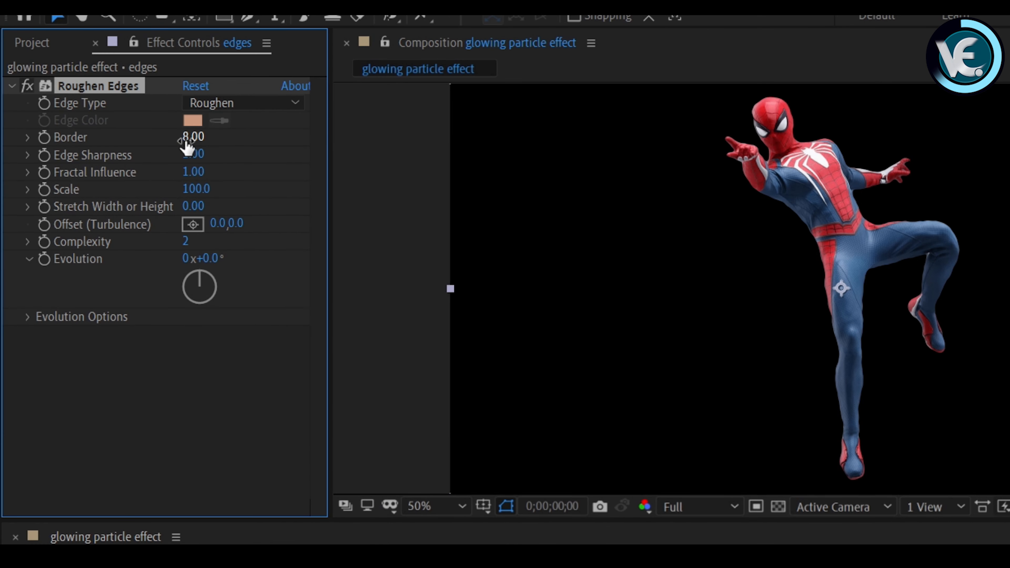
Step: Set the Roughen Edges Border to 22, Edge Sharpness to 3 and Scale to 12
{"action": "left_click", "coordinate": [186, 138]}
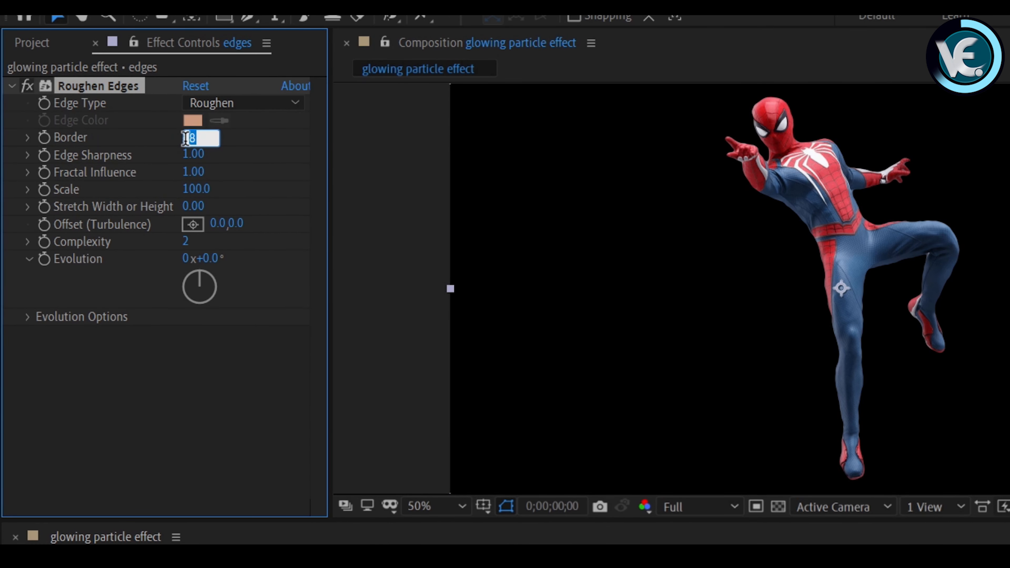
{"action": "type", "text": "22"}
{"action": "left_click", "coordinate": [194, 155]}
{"action": "type", "text": "3"}
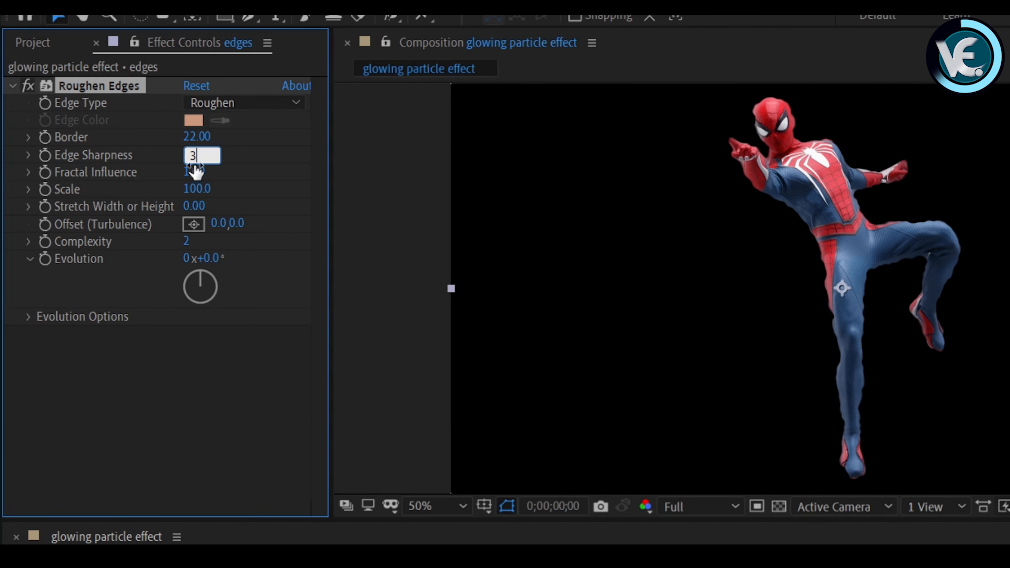
{"action": "left_click", "coordinate": [196, 190]}
{"action": "type", "text": "12"}
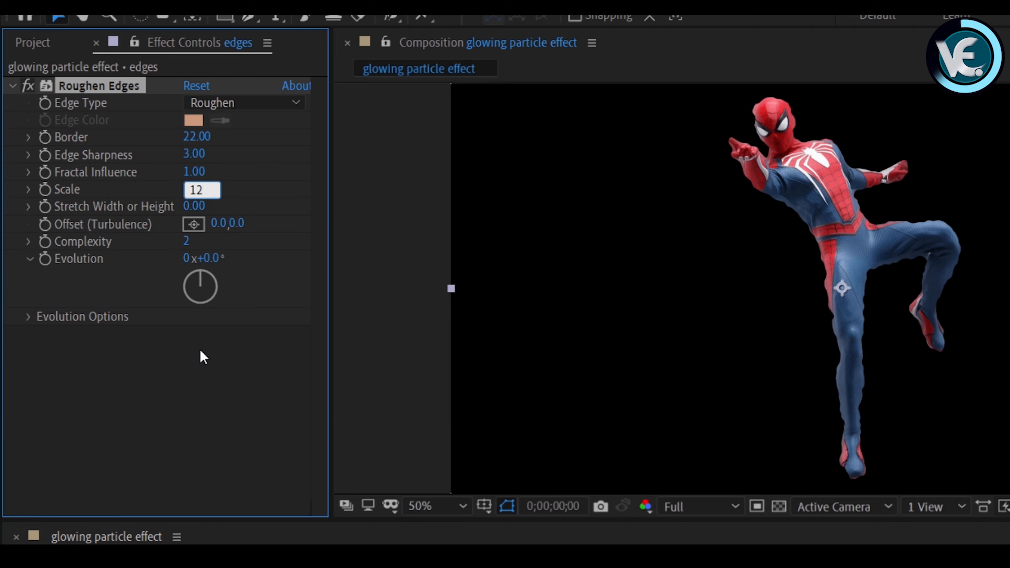
{"action": "left_click", "coordinate": [203, 386]}
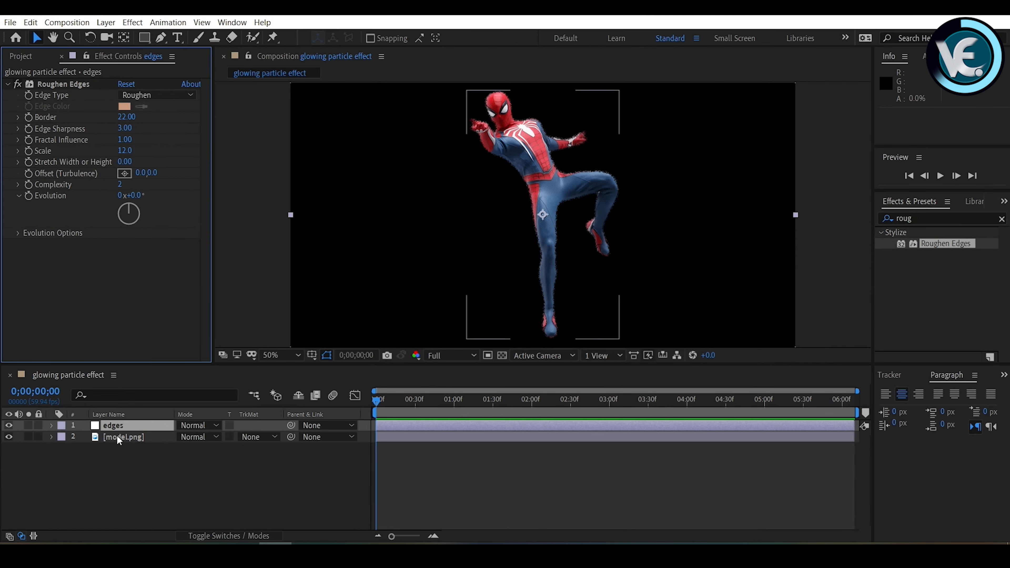
Step: Pre-compose the edges and model.png layers together into a composition named effect
{"action": "left_click", "coordinate": [117, 439], "text": "shift"}
{"action": "right_click", "coordinate": [117, 425]}
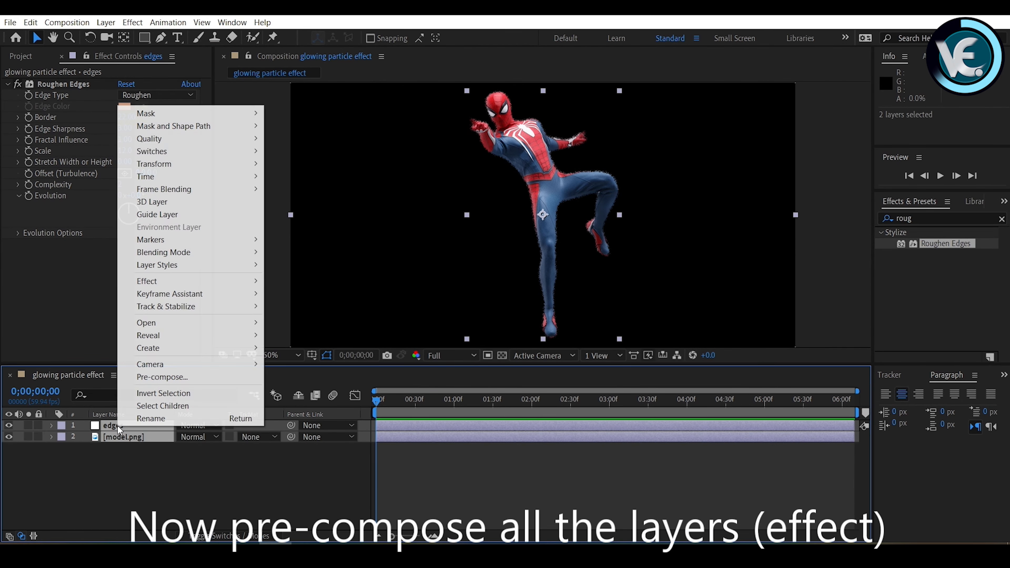
{"action": "left_click", "coordinate": [157, 378]}
{"action": "type", "text": "effect"}
{"action": "key", "text": "Return"}
Step: Create a white 1920 x 1080 solid layer named effect texture
{"action": "key", "text": "ctrl+y"}
{"action": "type", "text": "effect textu"}
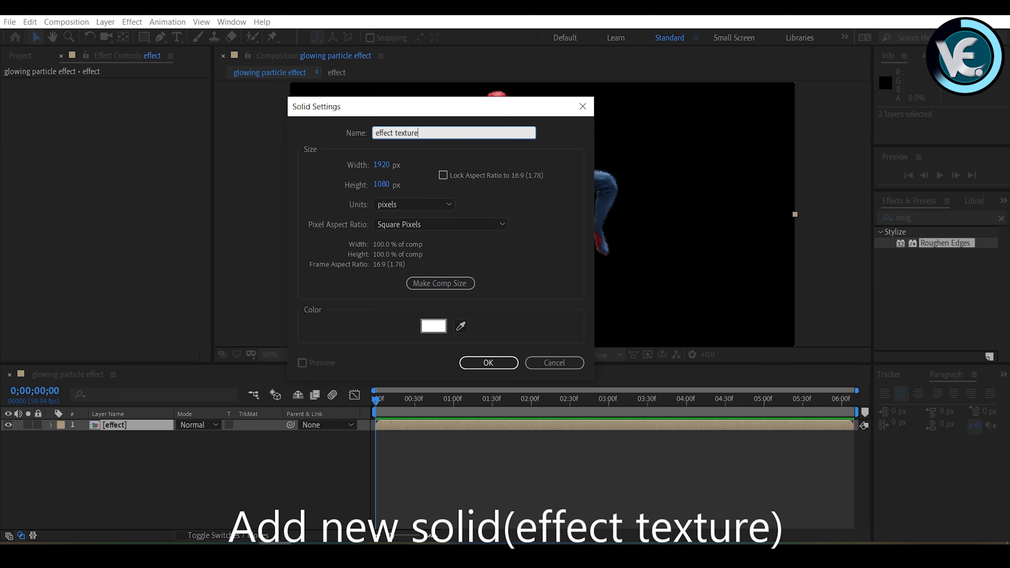
{"action": "left_click", "coordinate": [477, 367]}
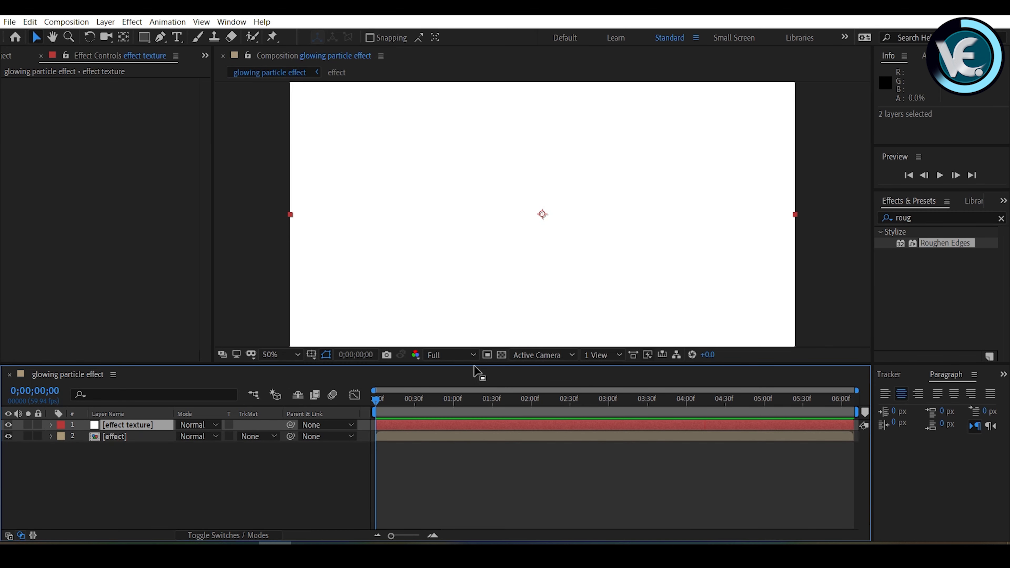
Step: Find the Fractal Noise effect and apply it to the effect texture layer
{"action": "left_click", "coordinate": [921, 217]}
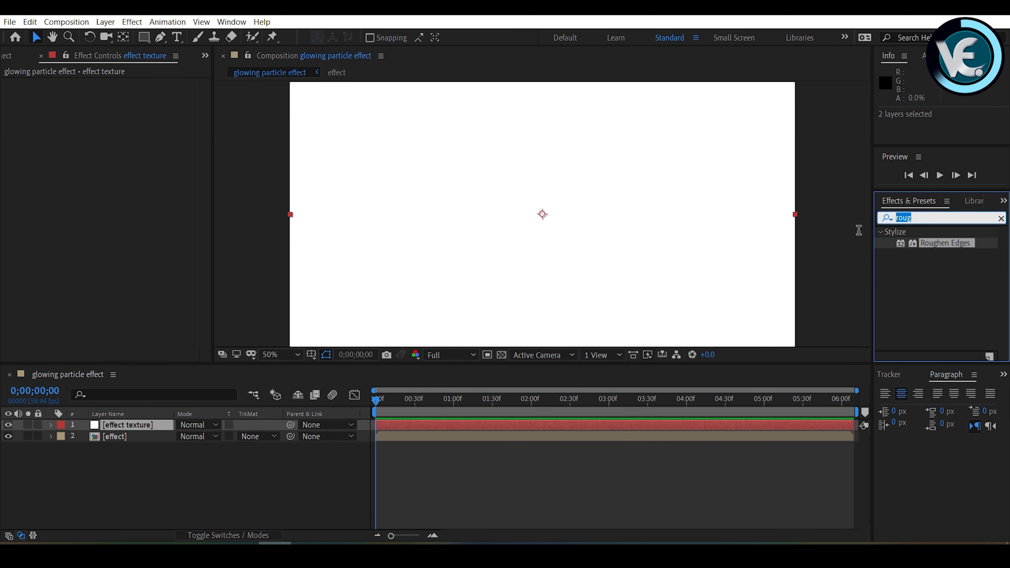
{"action": "type", "text": "fractal"}
{"action": "left_click_drag", "start_coordinate": [936, 265], "coordinate": [127, 425]}
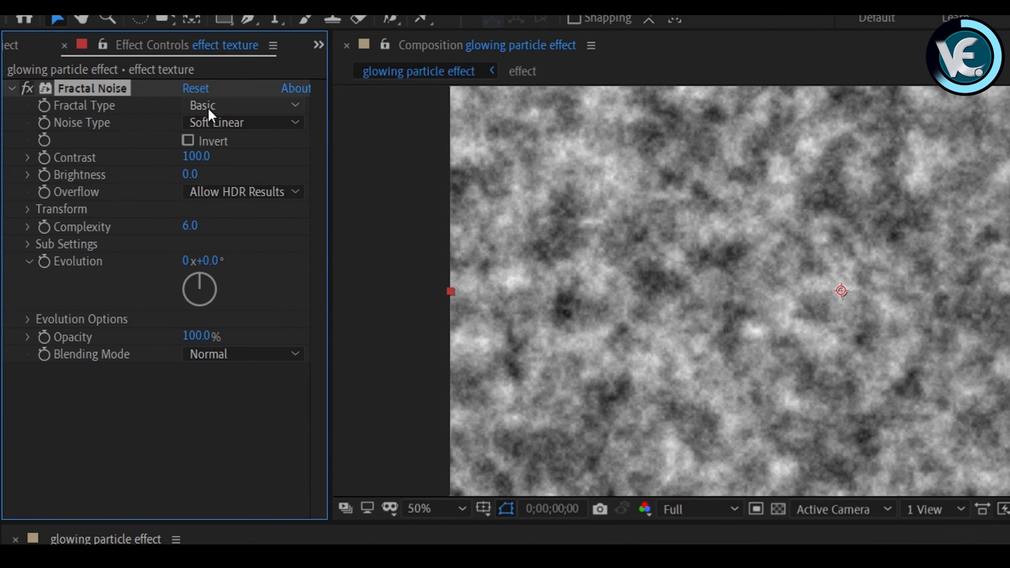
Step: Set the Fractal Noise type to Rocky, its Noise Type to Block and its Contrast to 155
{"action": "left_click", "coordinate": [134, 95]}
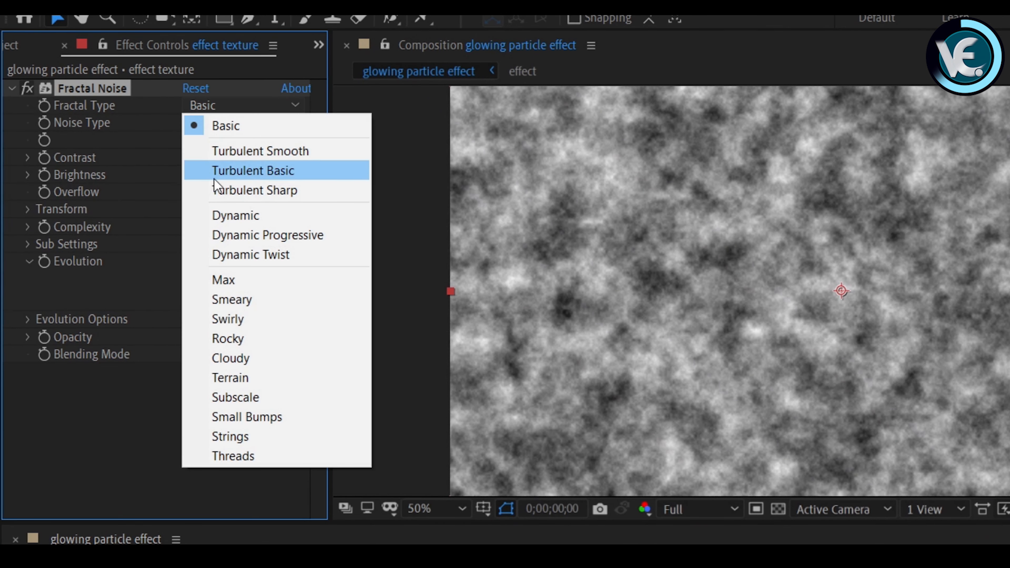
{"action": "left_click", "coordinate": [228, 338]}
{"action": "left_click", "coordinate": [220, 123]}
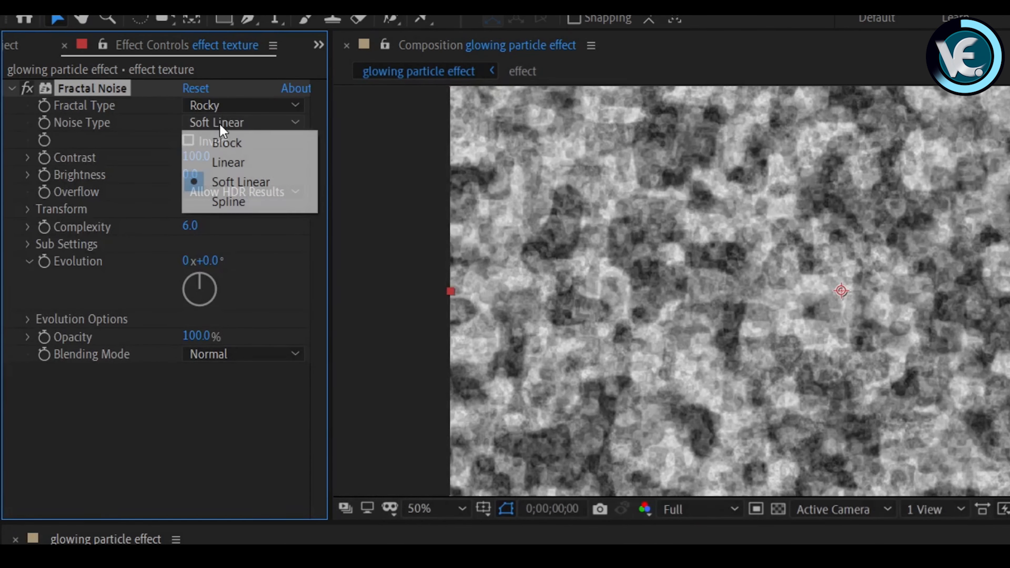
{"action": "left_click", "coordinate": [225, 144]}
{"action": "left_click", "coordinate": [194, 159]}
{"action": "type", "text": "1"}
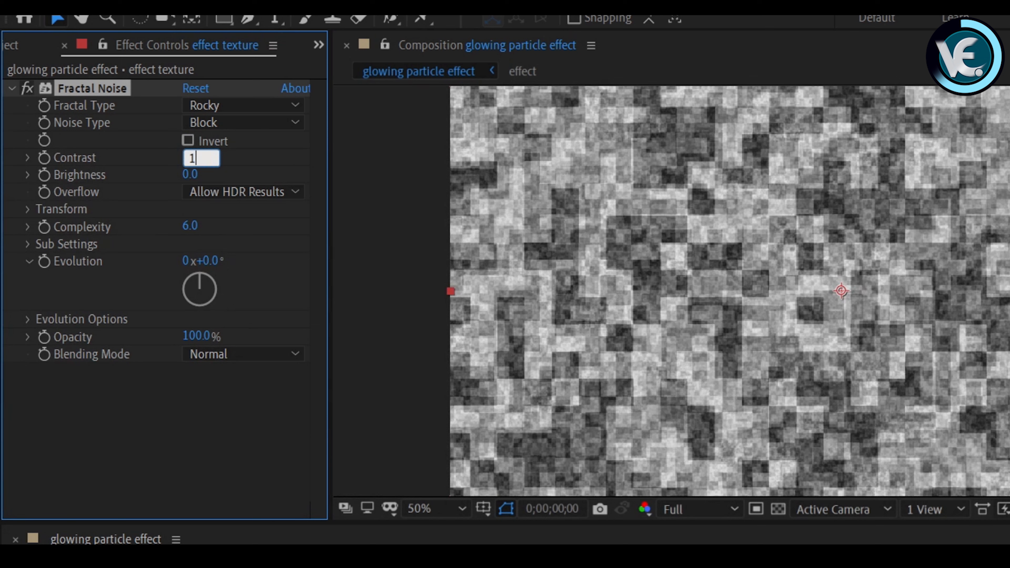
{"action": "type", "text": "55"}
{"action": "key", "text": "Return"}
Step: Set the Fractal Noise transform Scale to 1.2 and hide the effect texture layer
{"action": "left_click", "coordinate": [27, 209]}
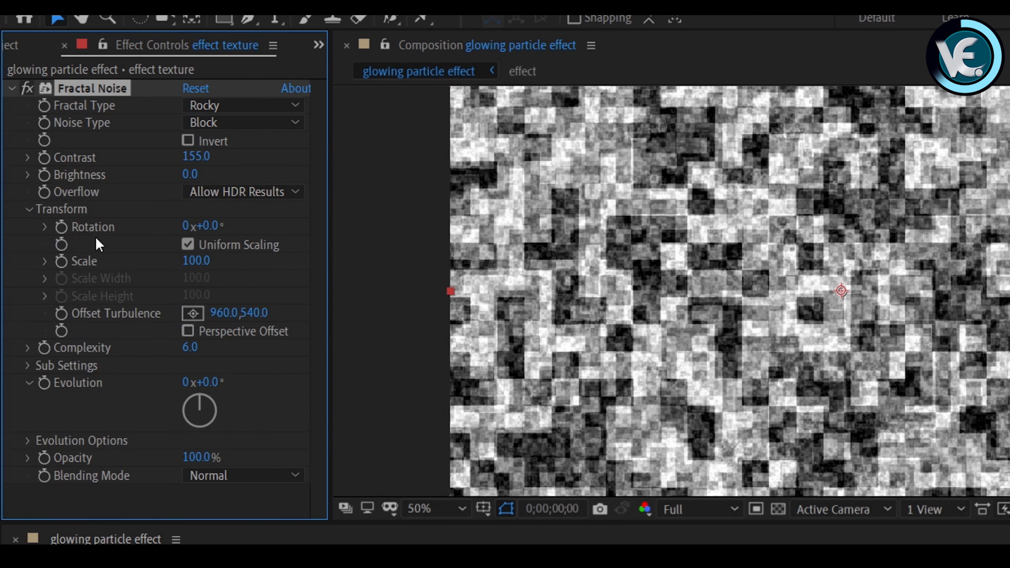
{"action": "left_click", "coordinate": [191, 261]}
{"action": "type", "text": "1.2"}
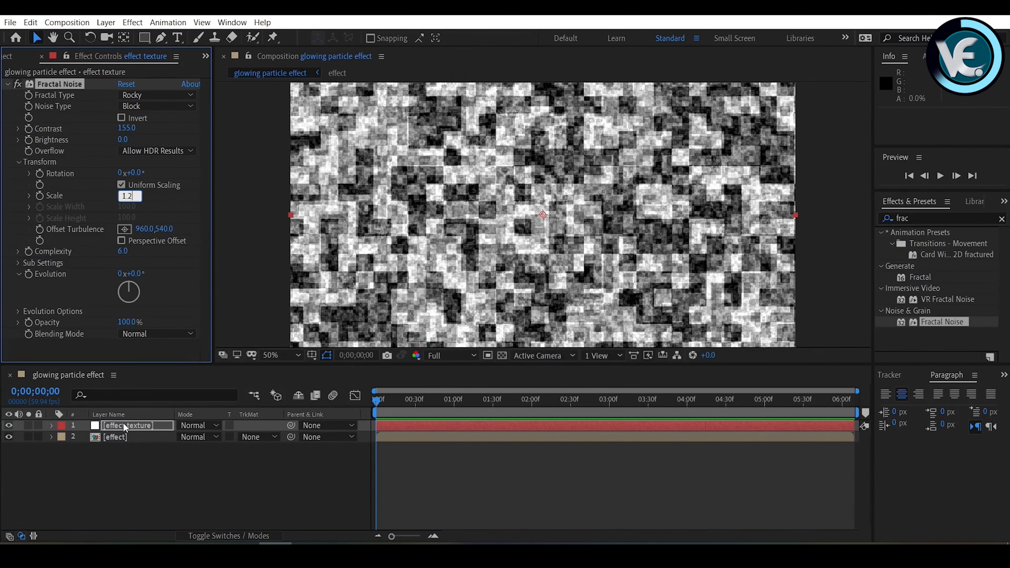
{"action": "left_click", "coordinate": [123, 424]}
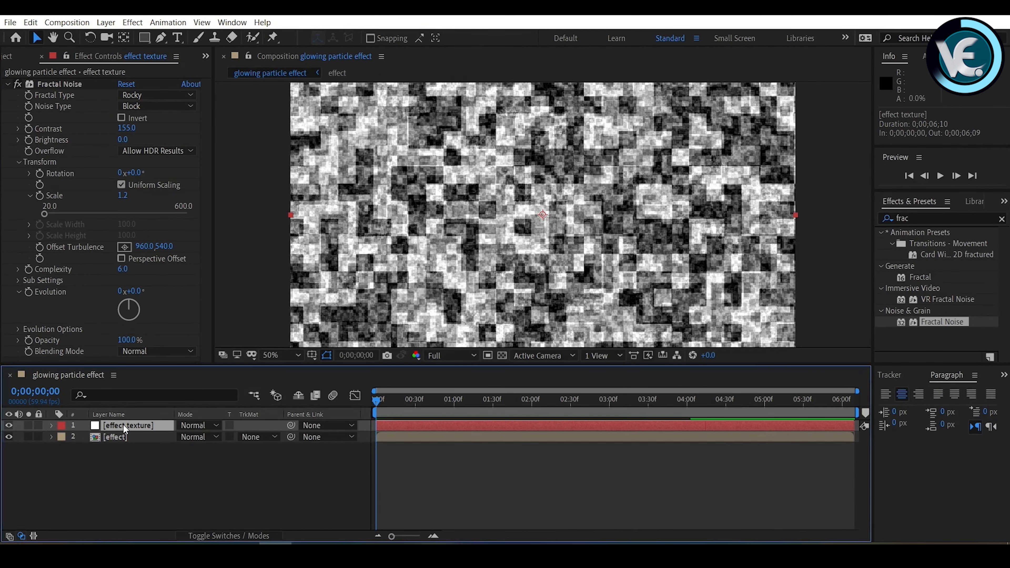
{"action": "left_click", "coordinate": [9, 425]}
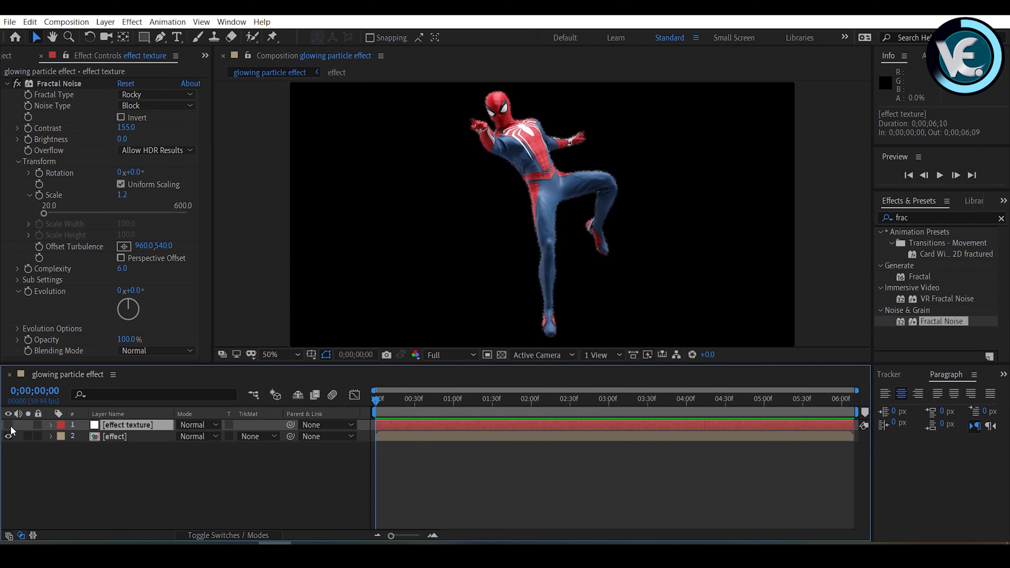
Step: Duplicate the effect layer, move the copy above effect texture and rename it particle
{"action": "left_click", "coordinate": [112, 437]}
{"action": "key", "text": "ctrl+d"}
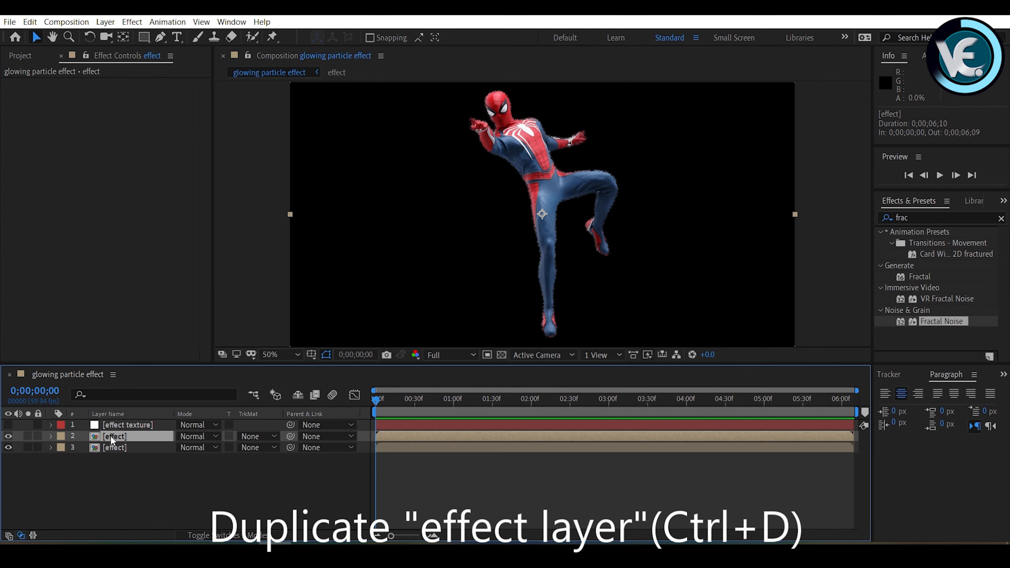
{"action": "left_click_drag", "start_coordinate": [112, 437], "coordinate": [131, 424]}
{"action": "right_click", "coordinate": [130, 424]}
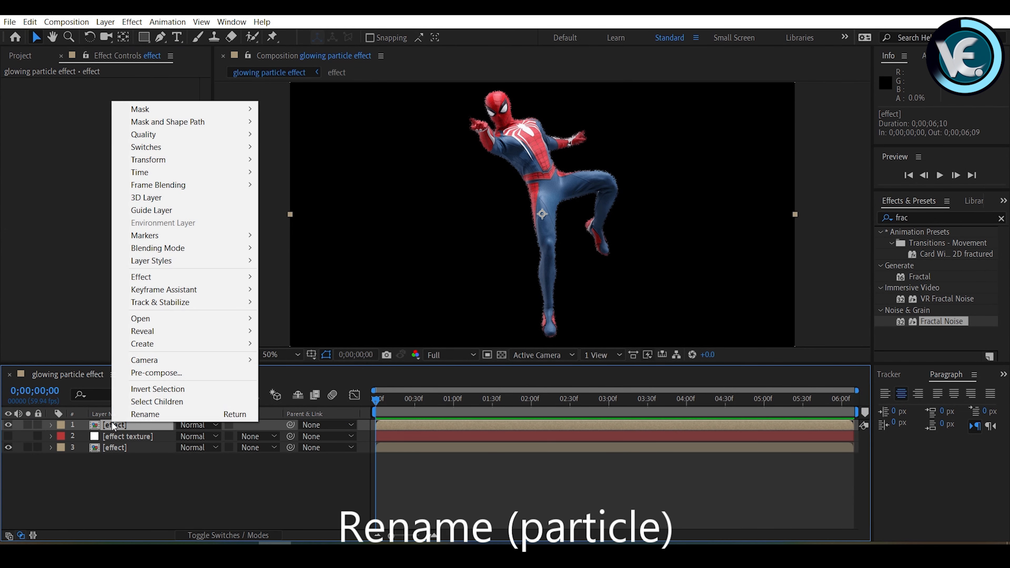
{"action": "left_click", "coordinate": [130, 418]}
{"action": "type", "text": "particle"}
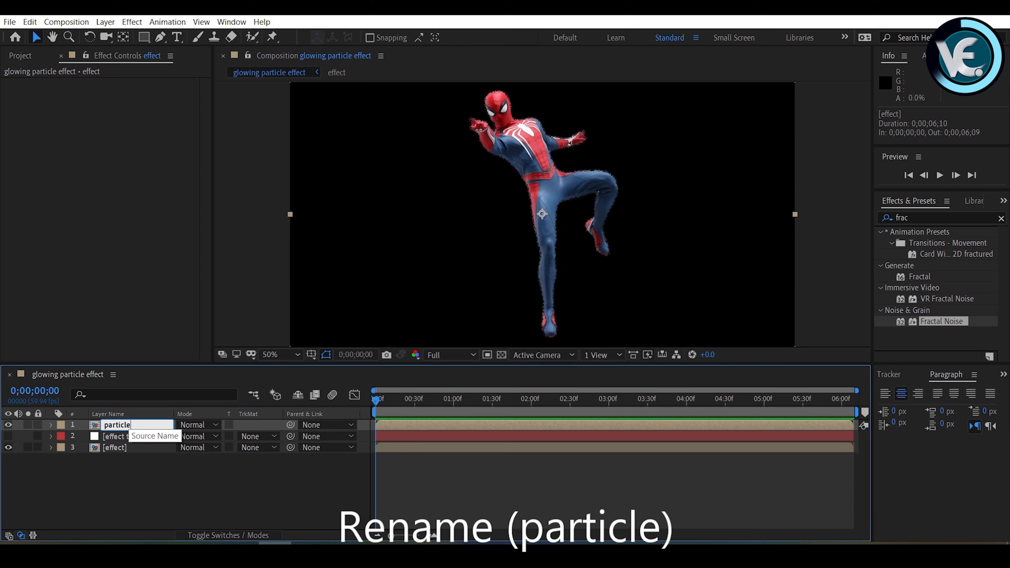
{"action": "key", "text": "Return"}
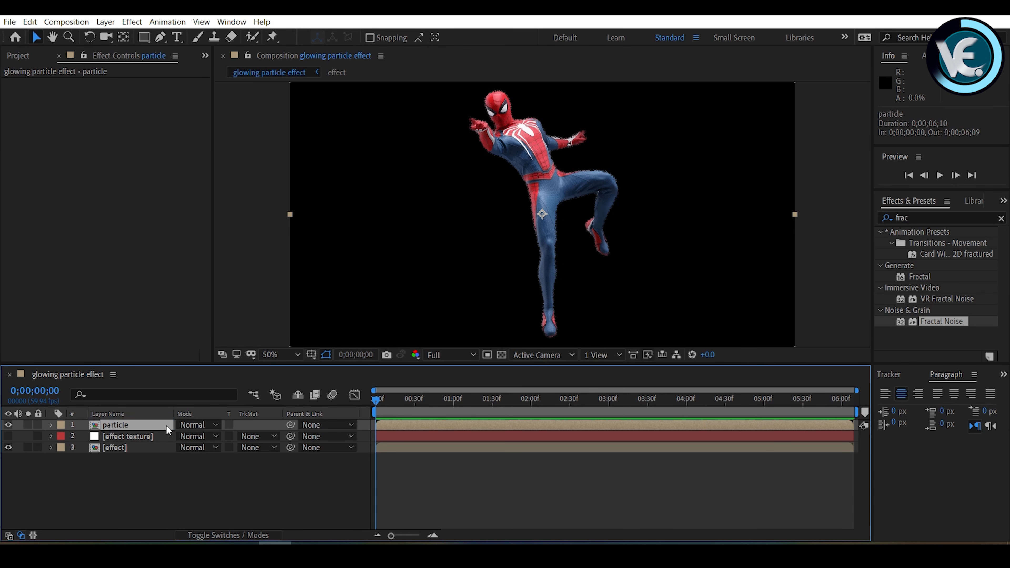
Step: Find the Texturize effect and apply it to the particle layer
{"action": "left_click", "coordinate": [931, 218]}
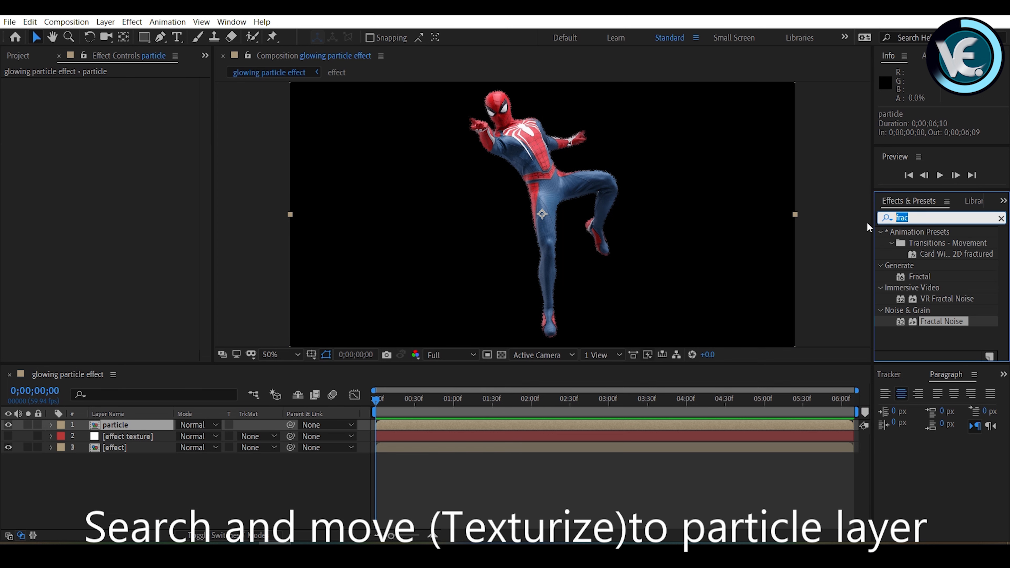
{"action": "type", "text": "textu"}
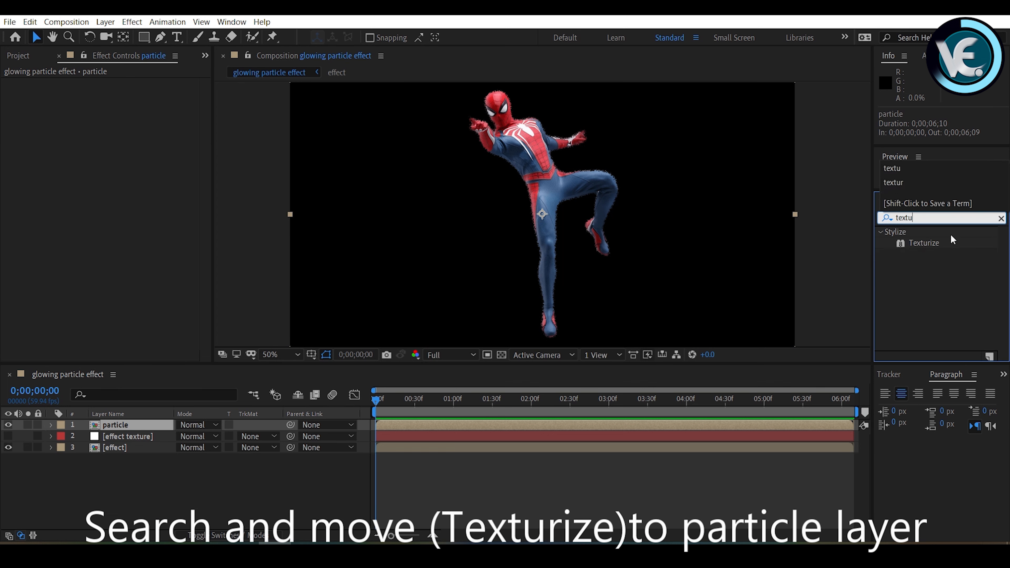
{"action": "left_click_drag", "start_coordinate": [944, 244], "coordinate": [148, 424]}
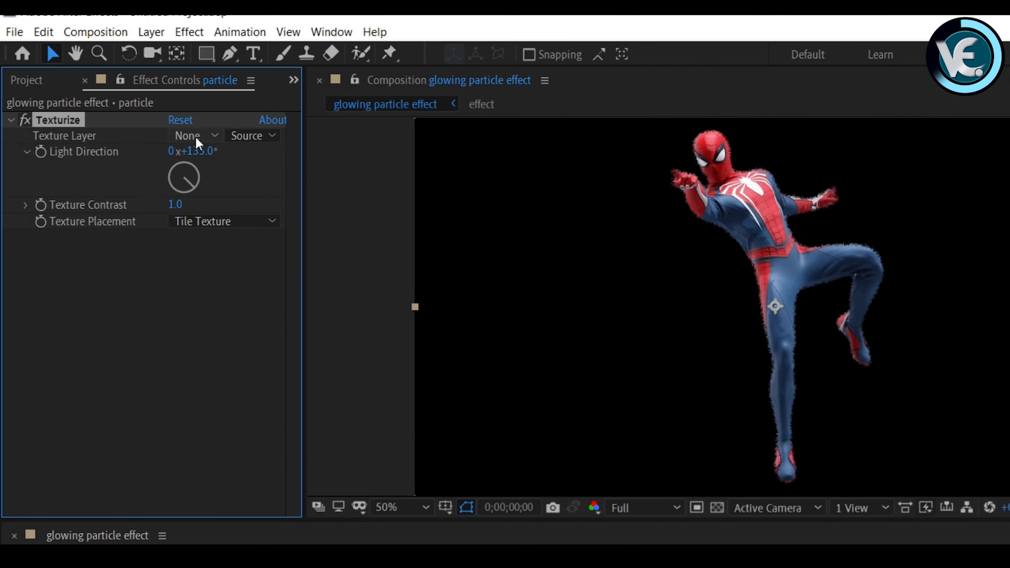
Step: Set the Texturize Texture Layer to effect texture, sampled with Effects & Masks
{"action": "left_click", "coordinate": [196, 137]}
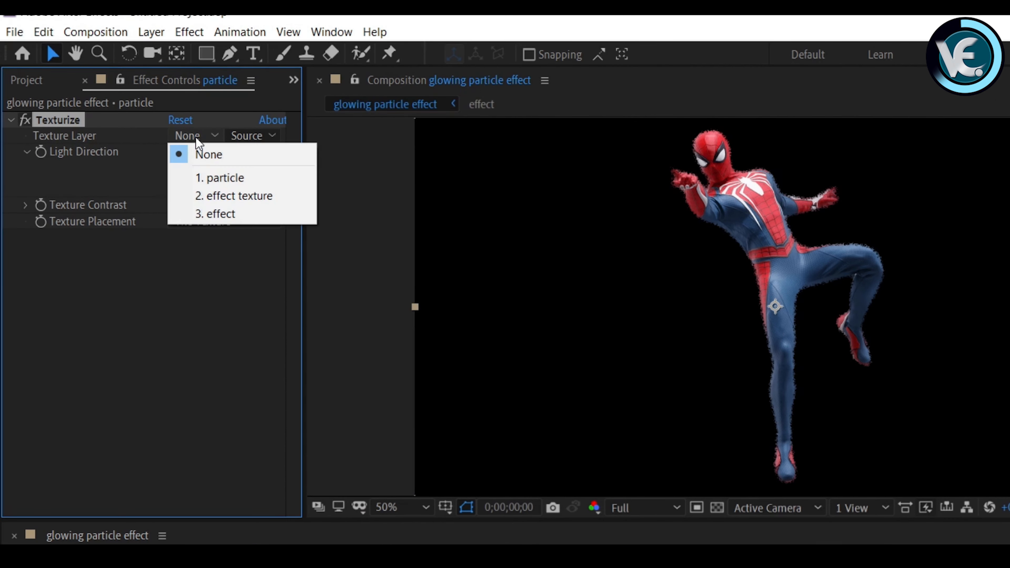
{"action": "left_click", "coordinate": [223, 196]}
{"action": "left_click", "coordinate": [245, 133]}
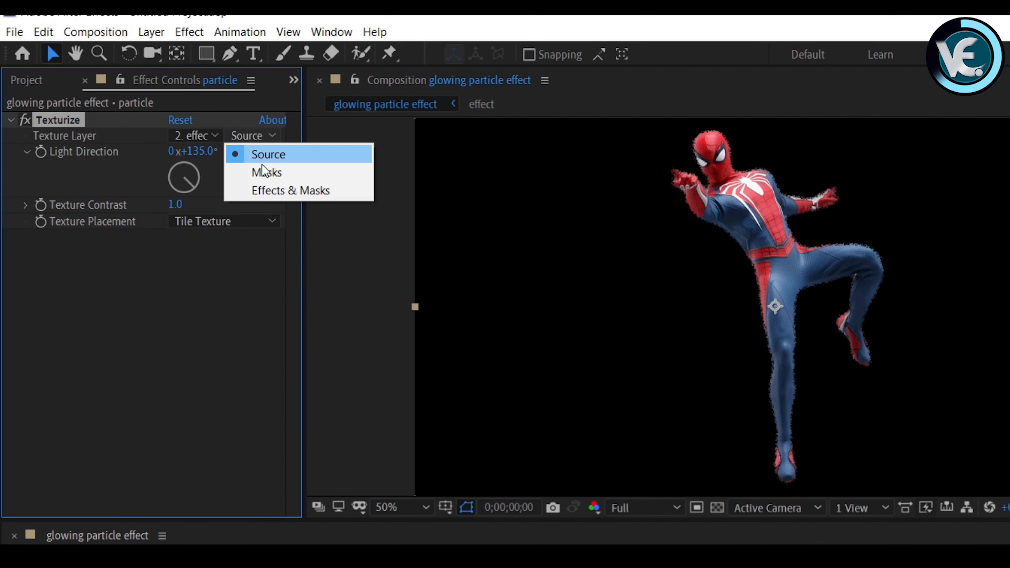
{"action": "left_click", "coordinate": [269, 191]}
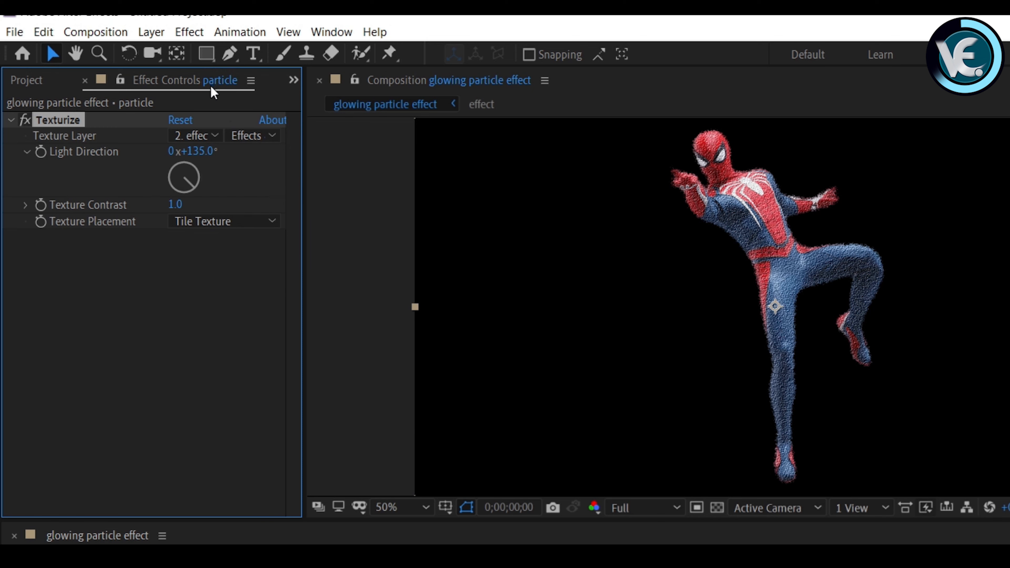
Step: Apply CC Ball Action to the particle layer with Scatter 1 and Grid Spacing 0
{"action": "left_click", "coordinate": [192, 32]}
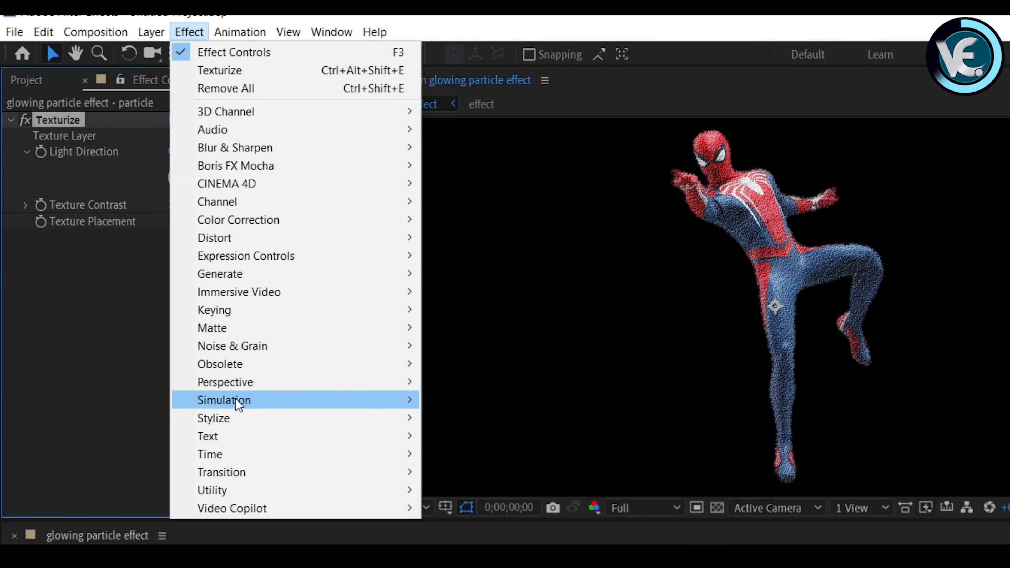
{"action": "mouse_move", "coordinate": [239, 403]}
{"action": "left_click", "coordinate": [481, 436]}
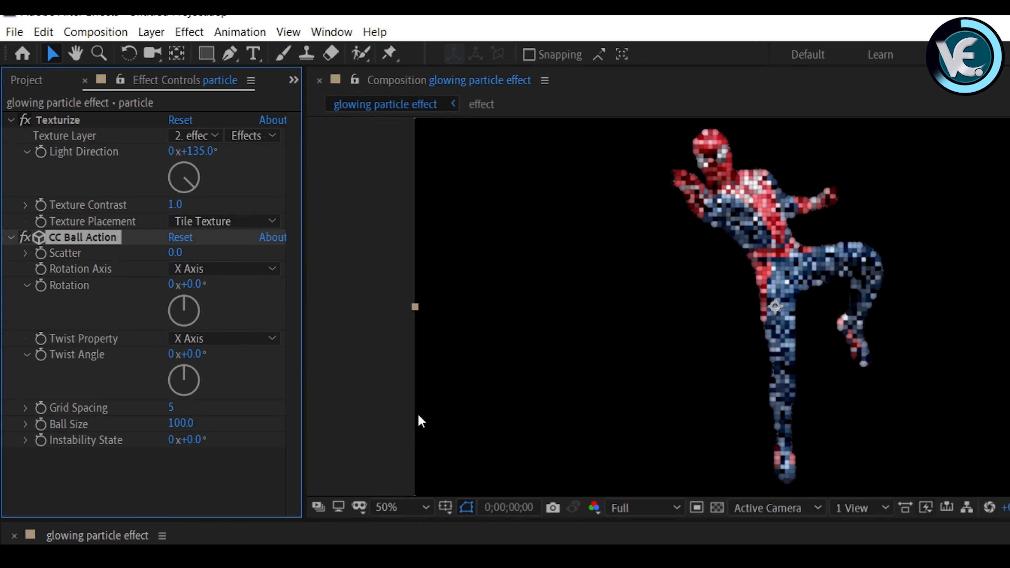
{"action": "left_click", "coordinate": [173, 253]}
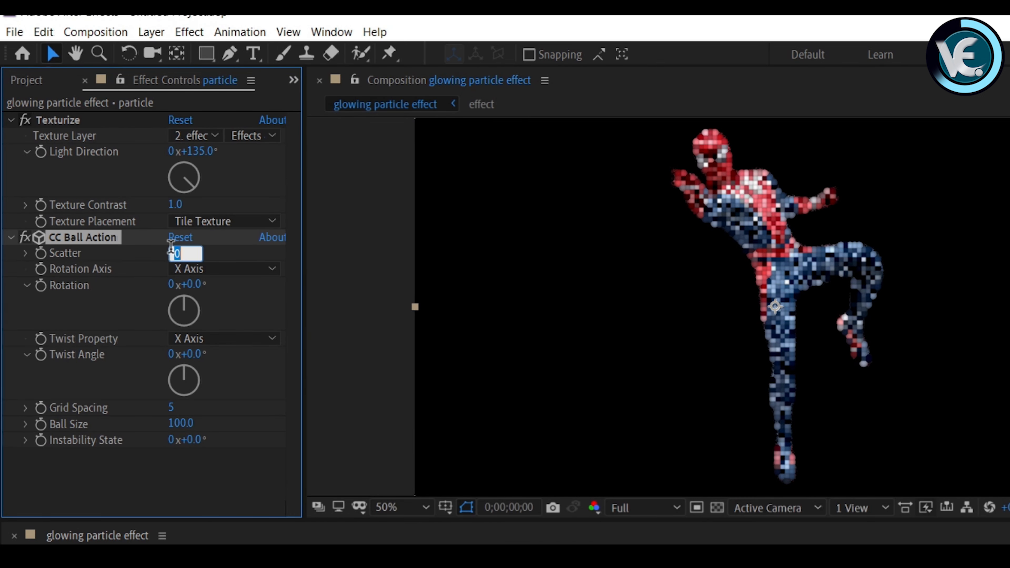
{"action": "type", "text": "1"}
{"action": "left_click", "coordinate": [171, 409]}
{"action": "type", "text": "0"}
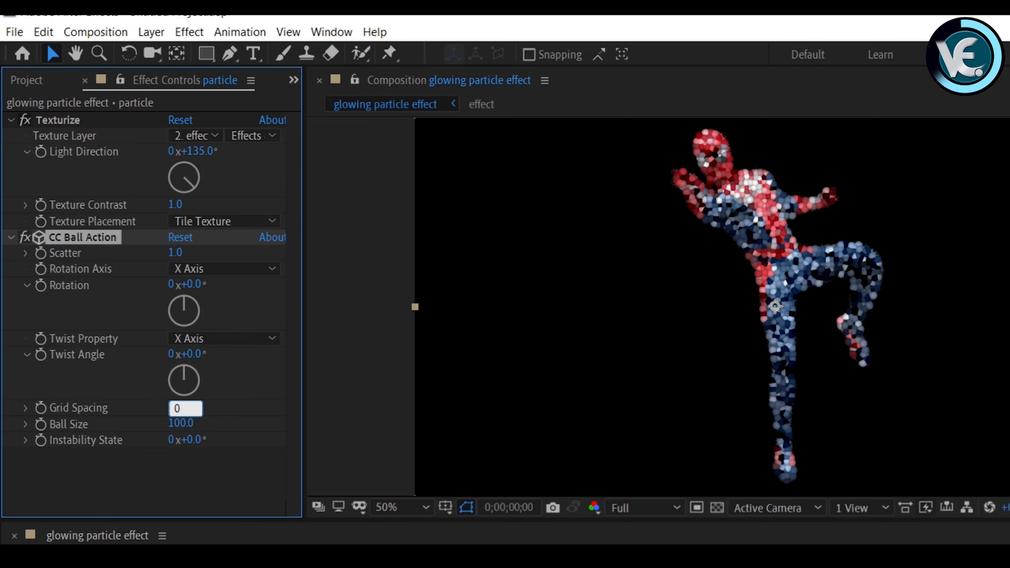
{"action": "left_click", "coordinate": [164, 469]}
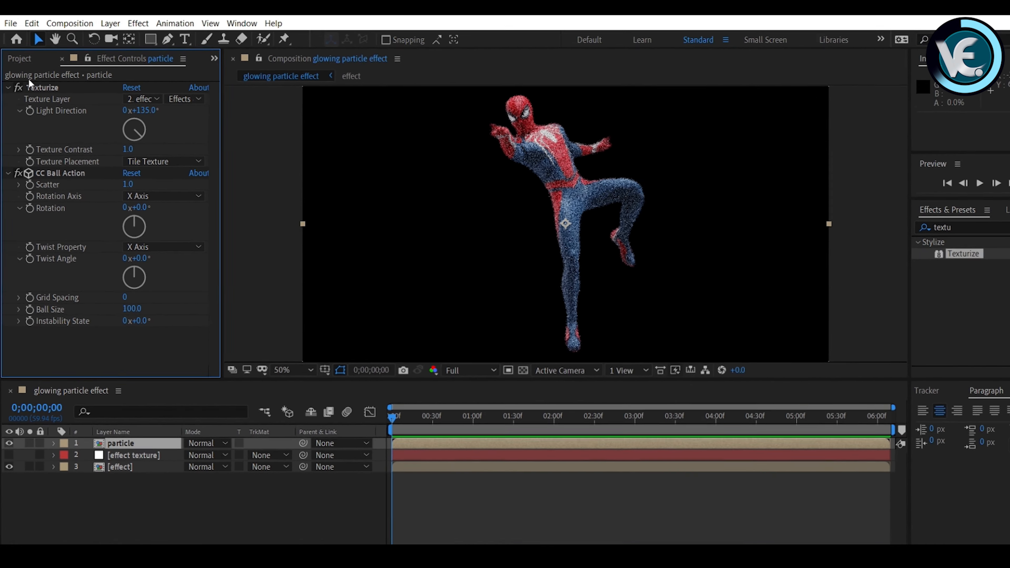
Step: Add model.png from the project to the timeline as the topmost layer, above particle
{"action": "left_click", "coordinate": [19, 58]}
{"action": "left_click", "coordinate": [45, 208]}
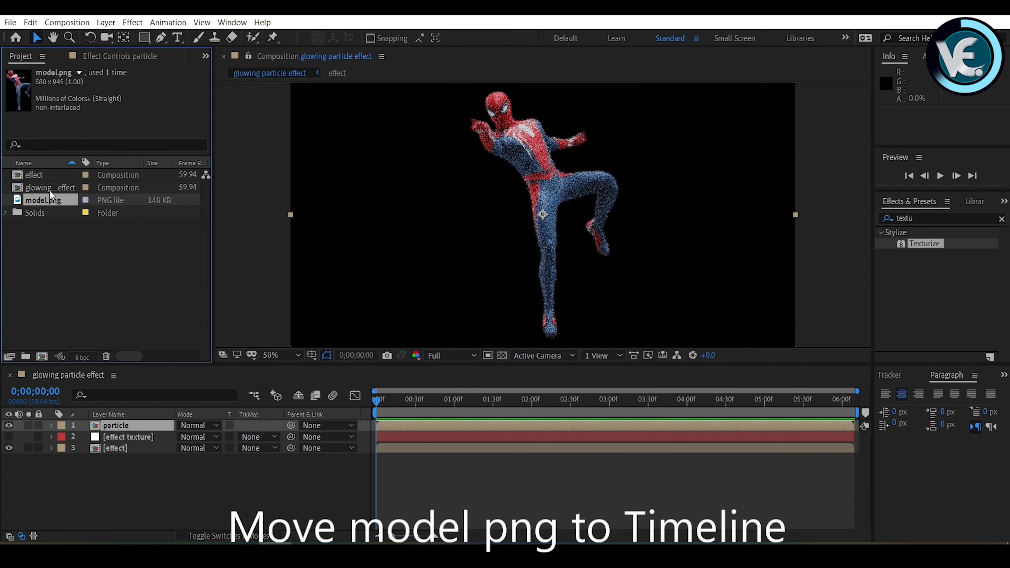
{"action": "left_click_drag", "start_coordinate": [47, 204], "coordinate": [128, 427]}
Step: Pre-compose the model.png layer as highlight particle, moving all attributes into the new composition
{"action": "right_click", "coordinate": [128, 427]}
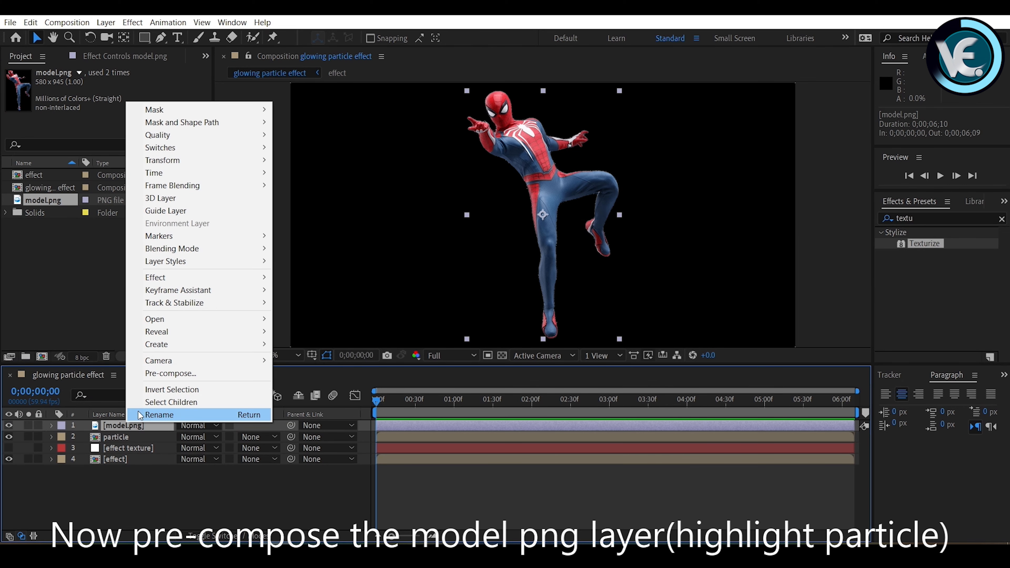
{"action": "left_click", "coordinate": [150, 379]}
{"action": "type", "text": "highlight particle"}
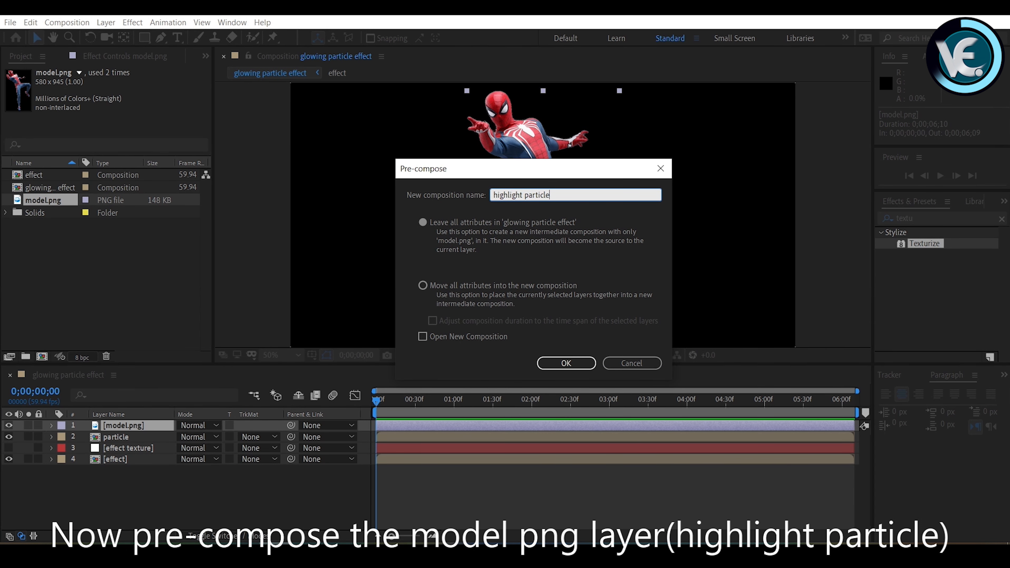
{"action": "left_click", "coordinate": [423, 286]}
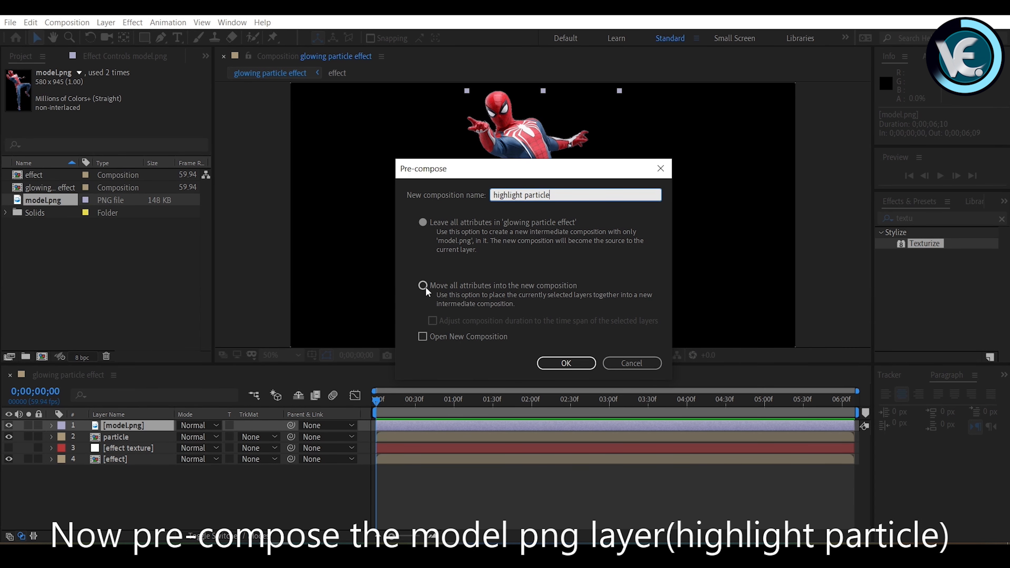
{"action": "left_click", "coordinate": [566, 363]}
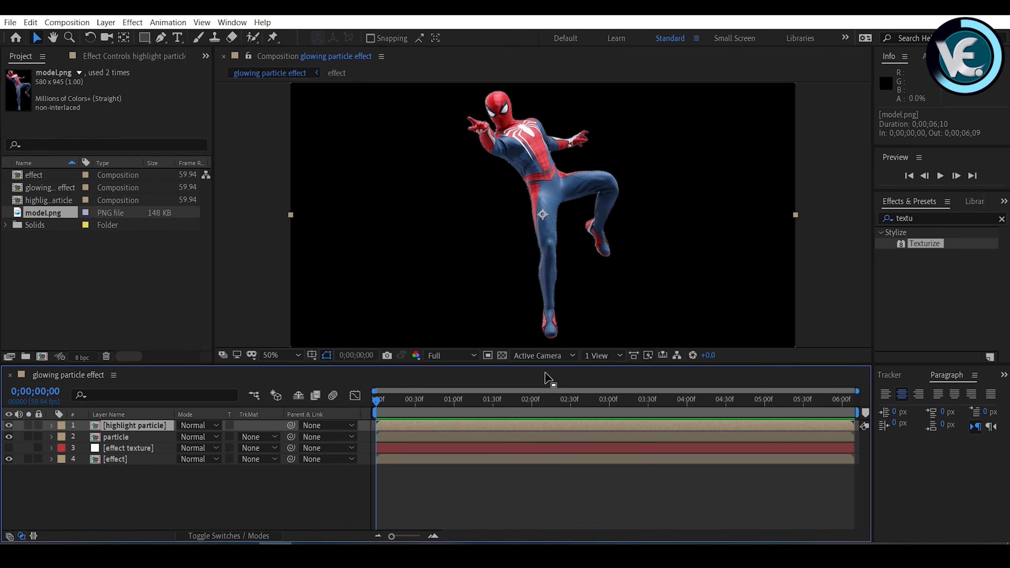
Step: Apply Fractal Noise to the highlight particle layer with Contrast 550 and Brightness -220
{"action": "left_click", "coordinate": [916, 217]}
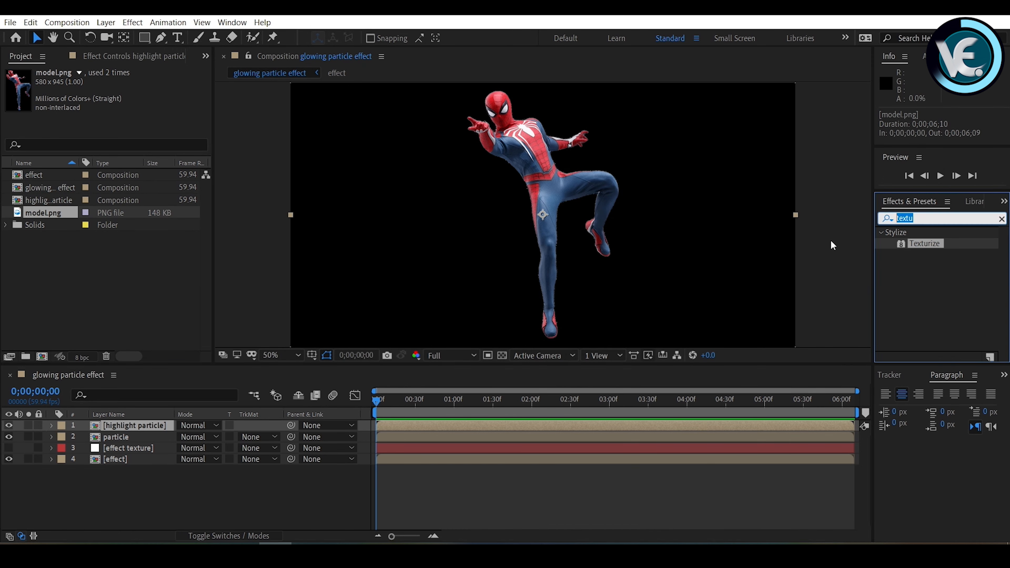
{"action": "type", "text": "frac"}
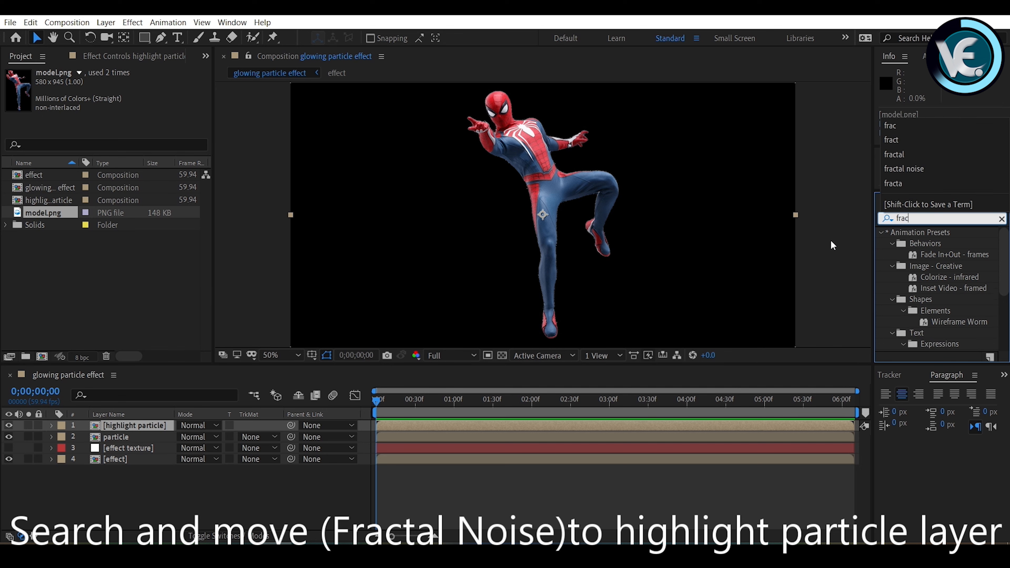
{"action": "left_click_drag", "start_coordinate": [926, 321], "coordinate": [133, 428]}
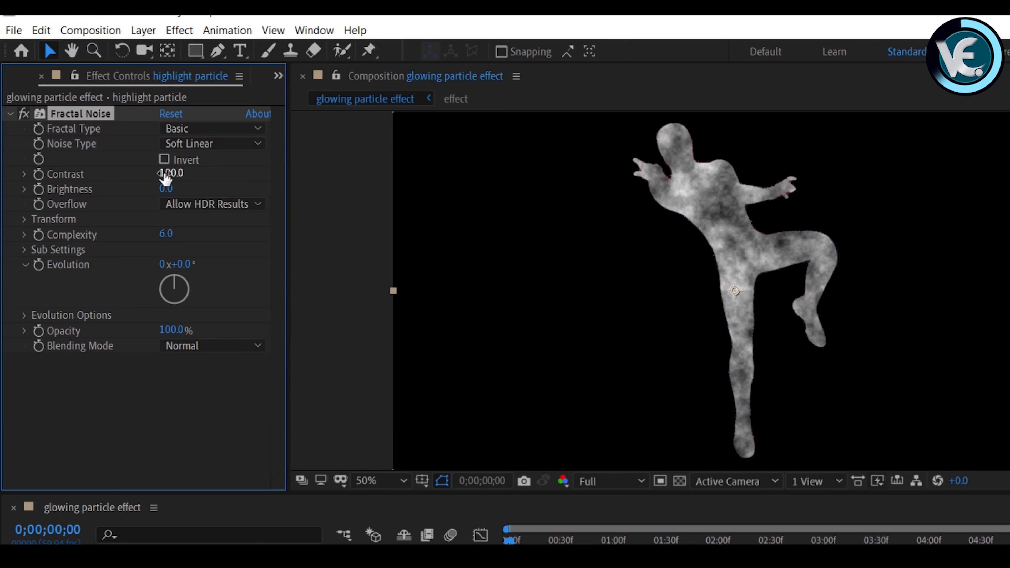
{"action": "left_click", "coordinate": [170, 174]}
{"action": "type", "text": "550"}
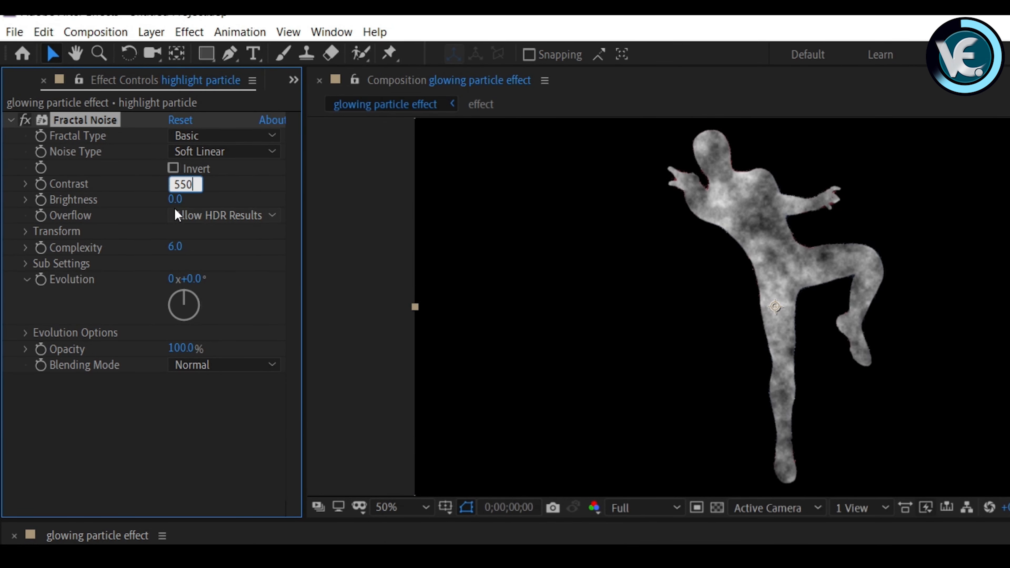
{"action": "left_click", "coordinate": [173, 199]}
{"action": "type", "text": "-220"}
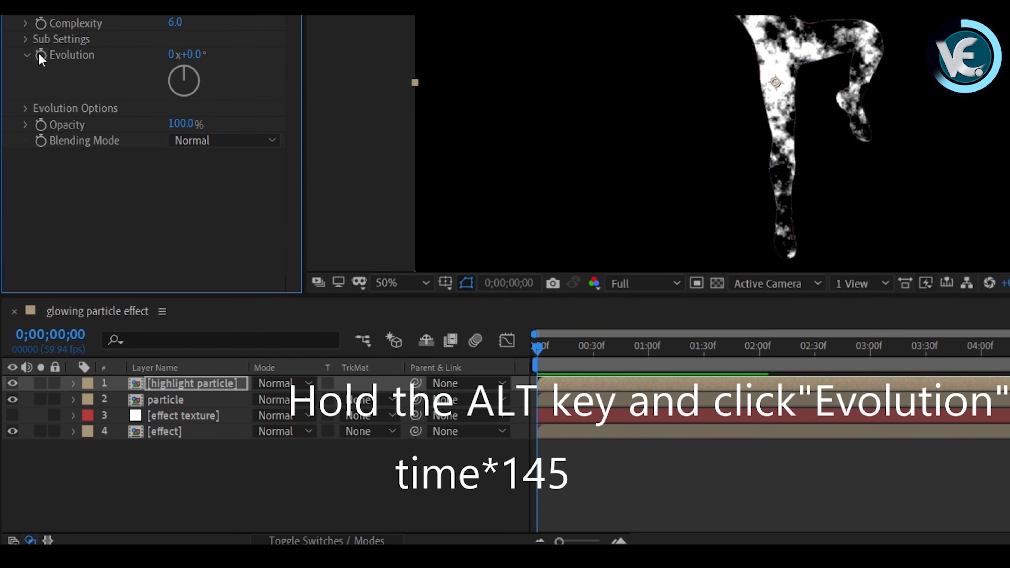
Step: Add the expression time*145 to the Evolution of the highlight particle layer's Fractal Noise
{"action": "left_click", "coordinate": [41, 56], "text": "alt"}
{"action": "type", "text": "t"}
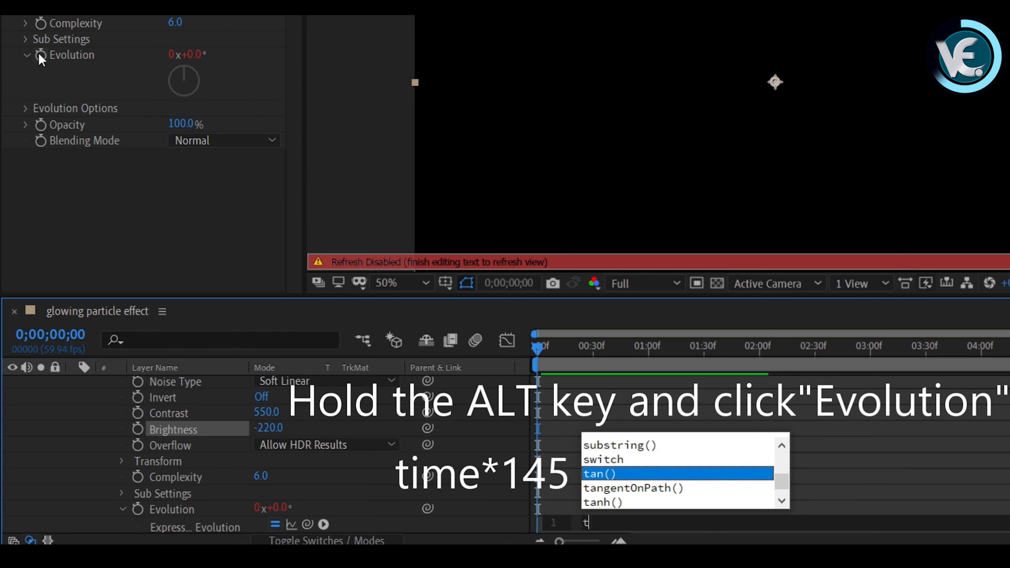
{"action": "type", "text": "ime*1"}
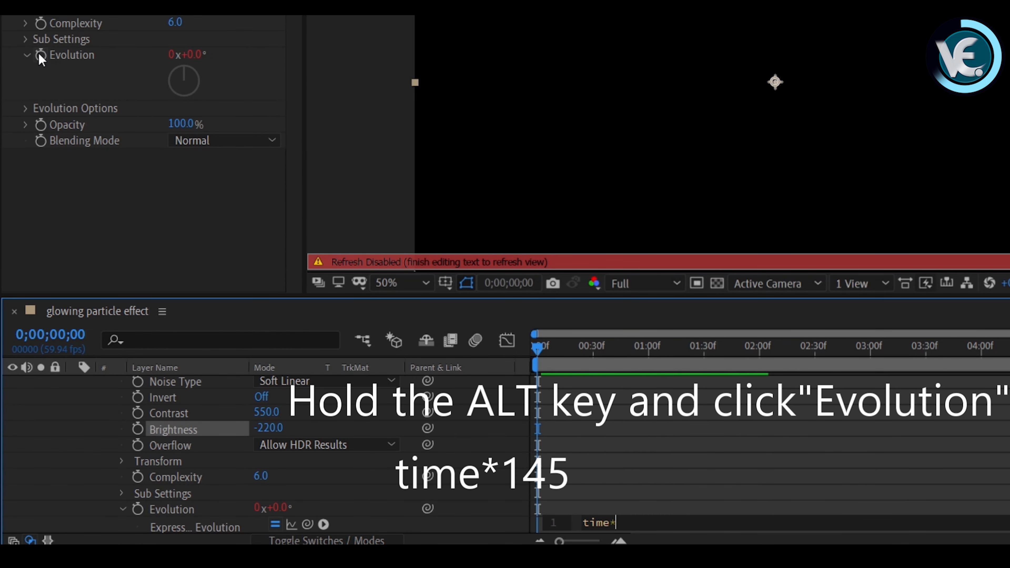
{"action": "type", "text": "45"}
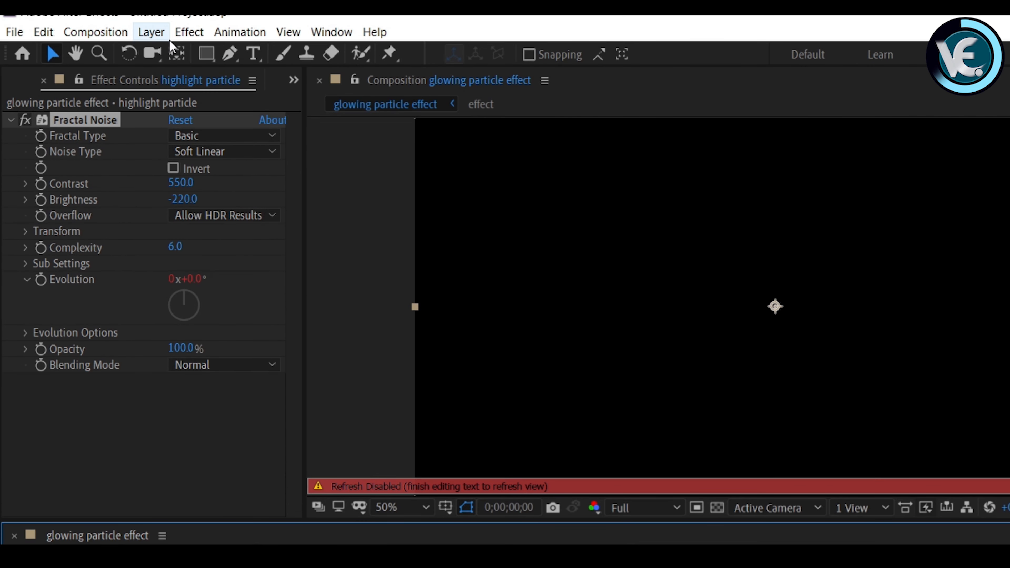
Step: Apply CC Ball Action to the highlight particle layer with Scatter 20 and Ball Size 16
{"action": "left_click", "coordinate": [185, 34]}
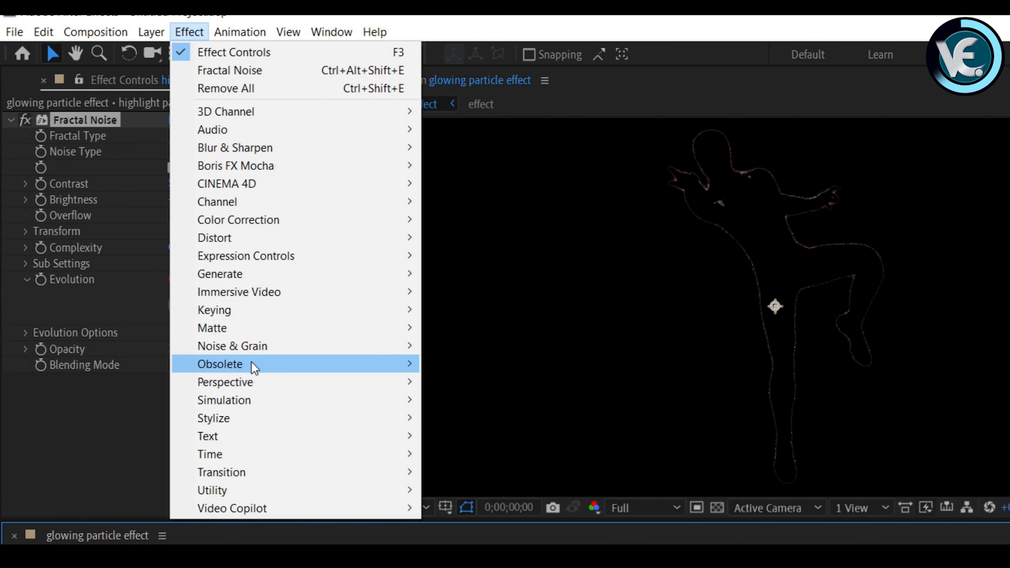
{"action": "mouse_move", "coordinate": [246, 400]}
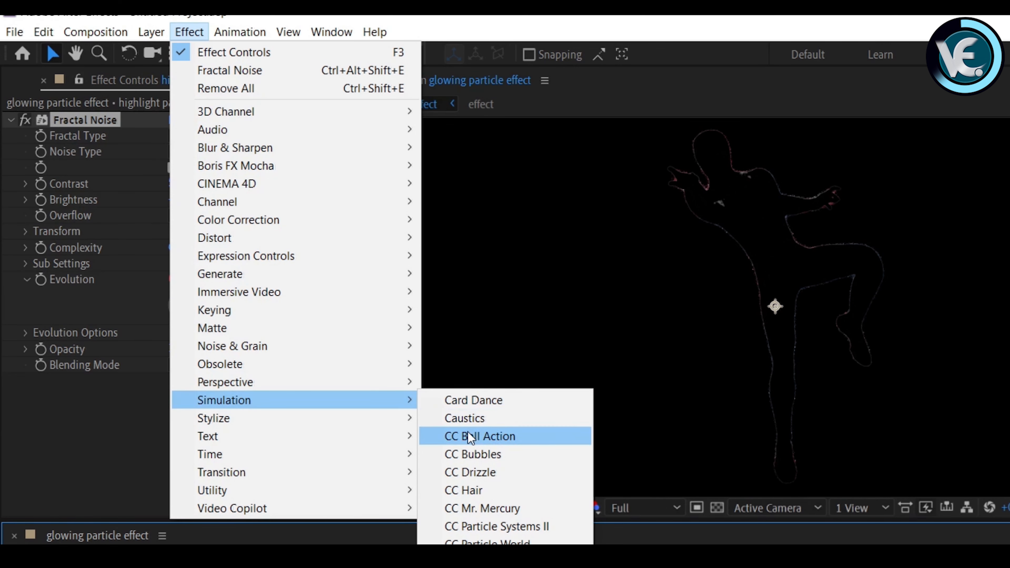
{"action": "left_click", "coordinate": [469, 435]}
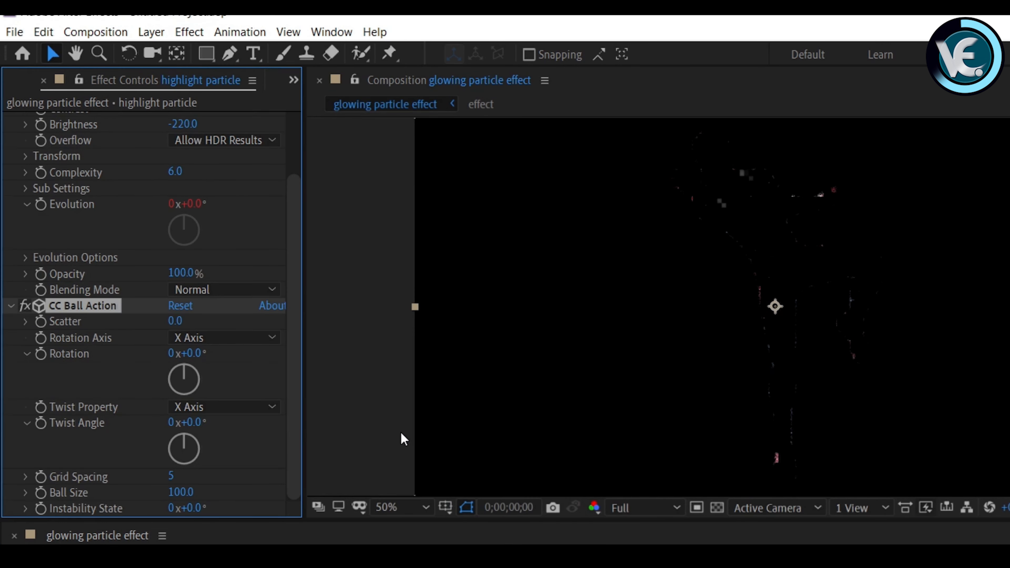
{"action": "left_click", "coordinate": [172, 322]}
{"action": "type", "text": "2"}
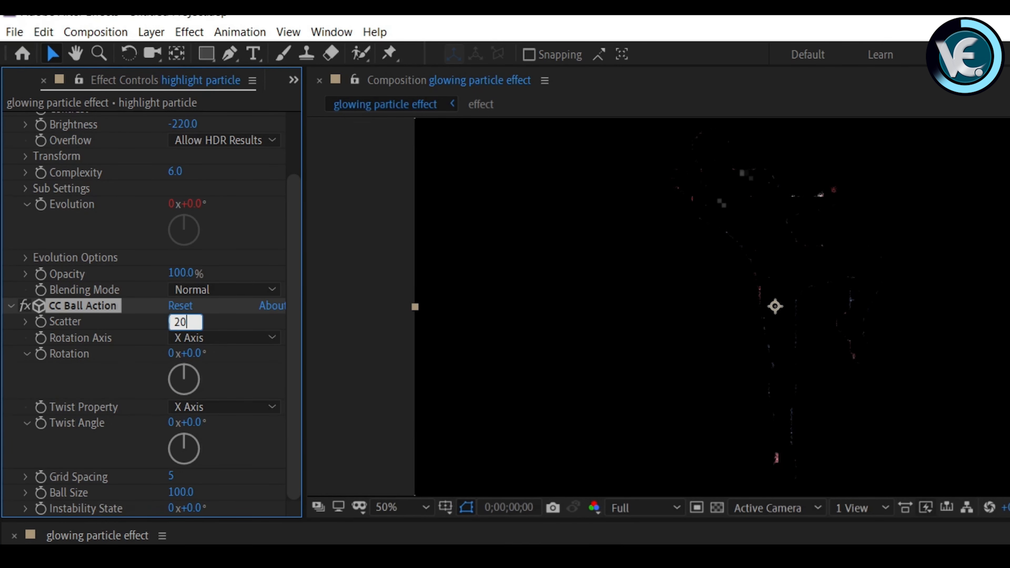
{"action": "type", "text": "0"}
{"action": "left_click", "coordinate": [175, 493]}
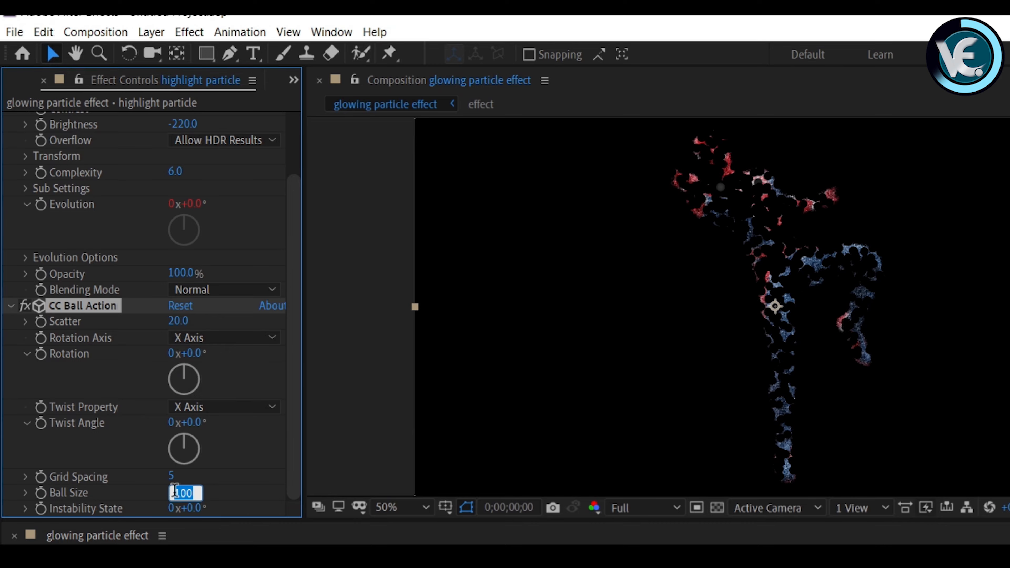
{"action": "type", "text": "16"}
{"action": "left_click", "coordinate": [120, 443]}
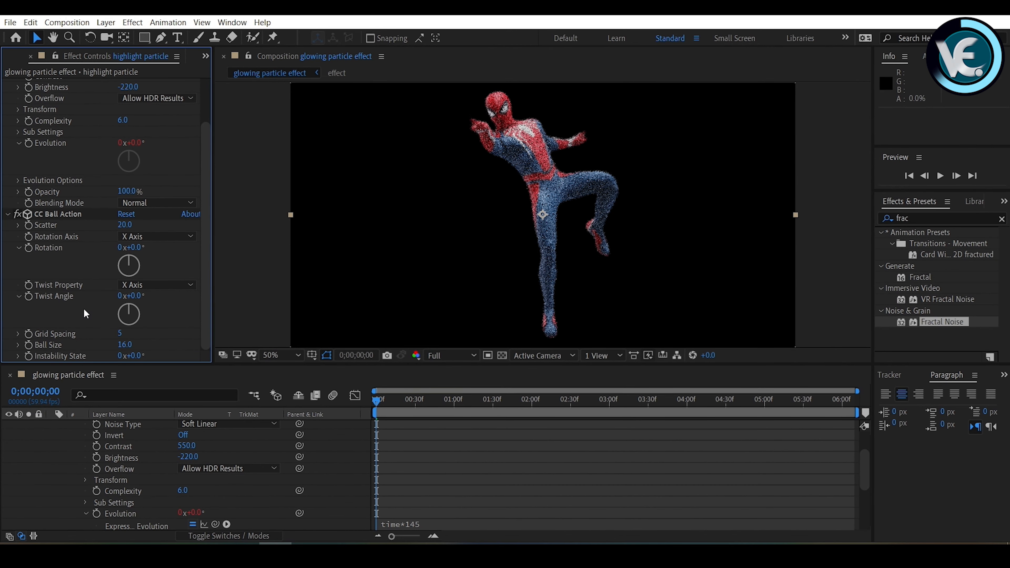
Step: Apply Glow to the highlight particle layer with Glow Threshold 99%, Glow Radius 15 and Glow Intensity 2
{"action": "left_click", "coordinate": [132, 24]}
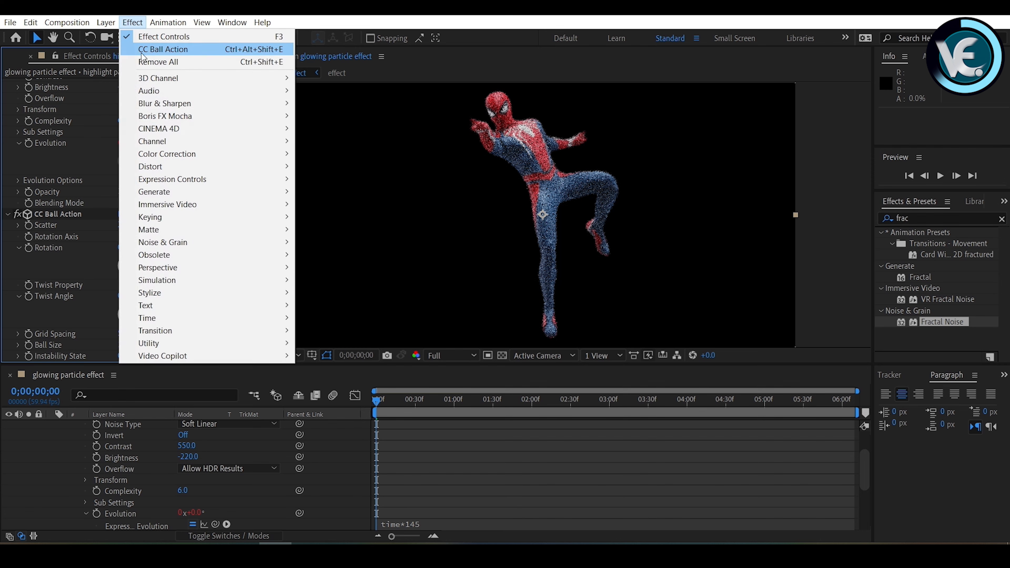
{"action": "mouse_move", "coordinate": [169, 300]}
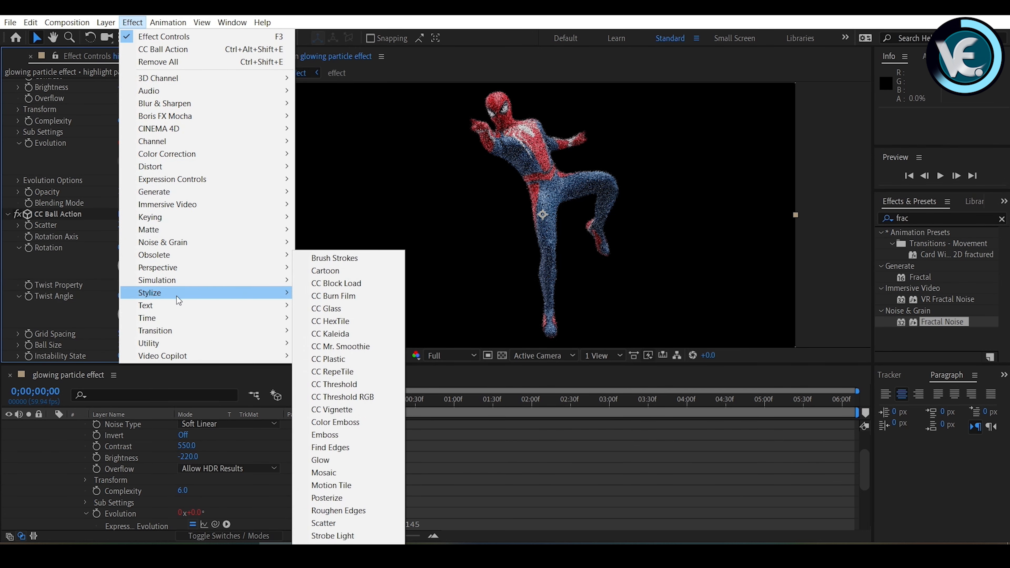
{"action": "left_click", "coordinate": [332, 461]}
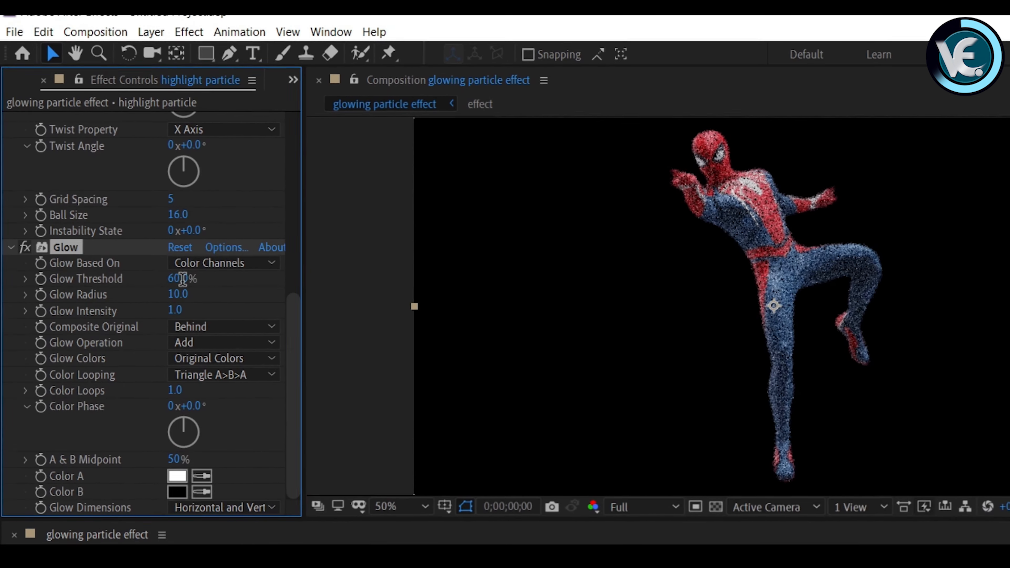
{"action": "left_click", "coordinate": [128, 196]}
{"action": "type", "text": "99"}
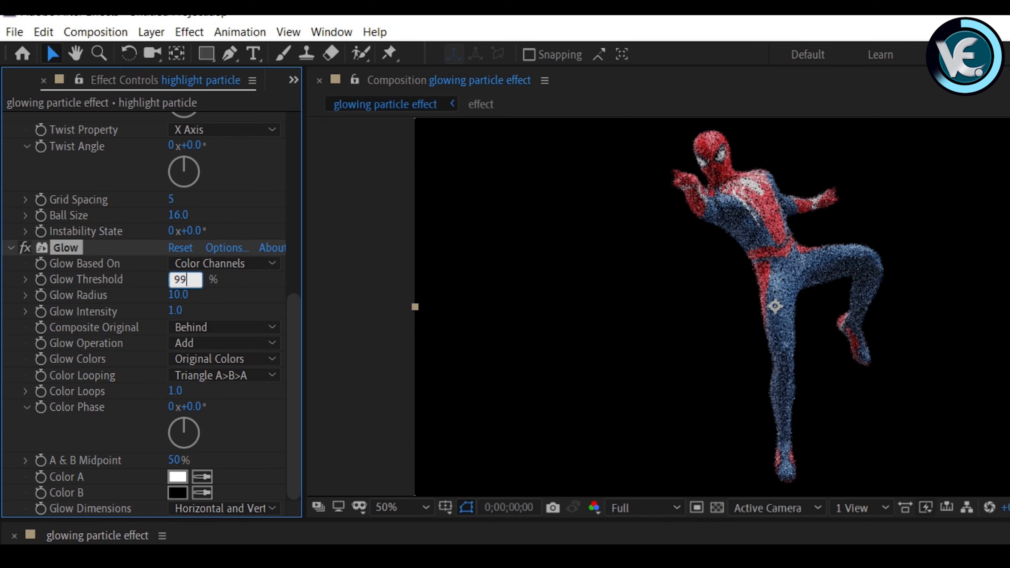
{"action": "left_click", "coordinate": [178, 295]}
{"action": "type", "text": "1"}
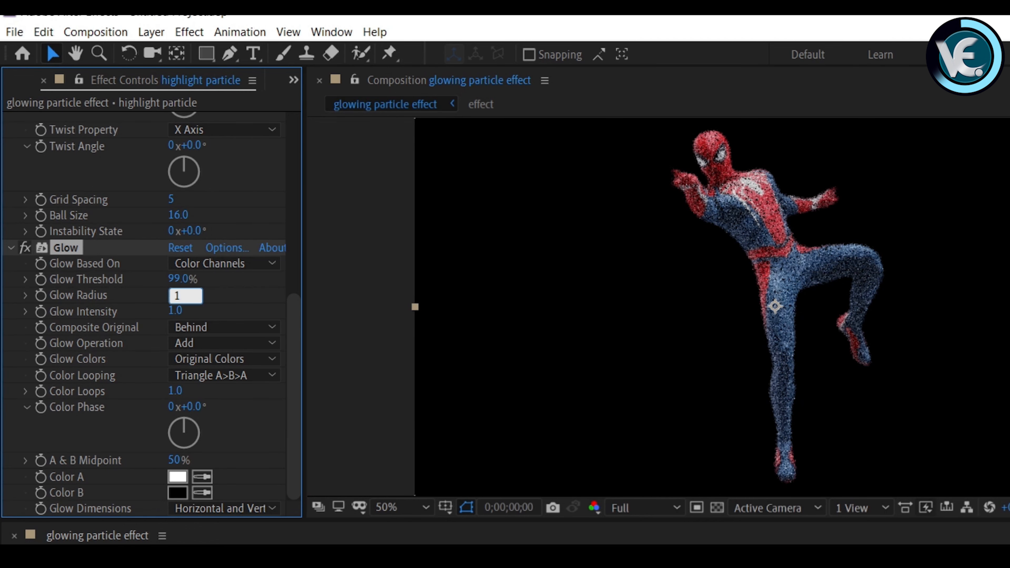
{"action": "type", "text": "5"}
{"action": "key", "text": "Return"}
{"action": "left_click", "coordinate": [179, 311]}
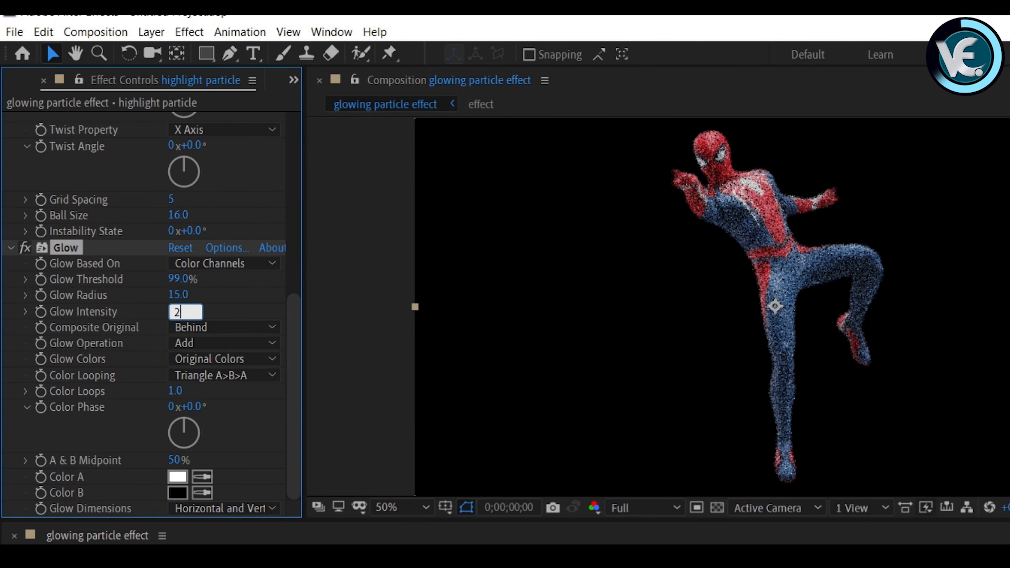
{"action": "type", "text": "2"}
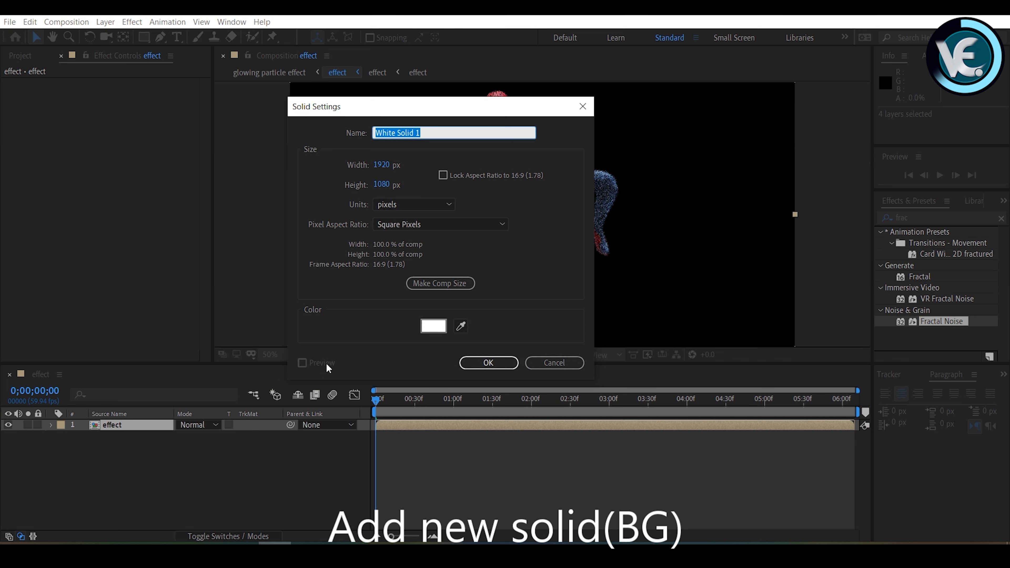
Step: Create a white 1920 x 1080 px solid named BG and place it below the effect layer
{"action": "type", "text": "BG"}
{"action": "left_click", "coordinate": [487, 363]}
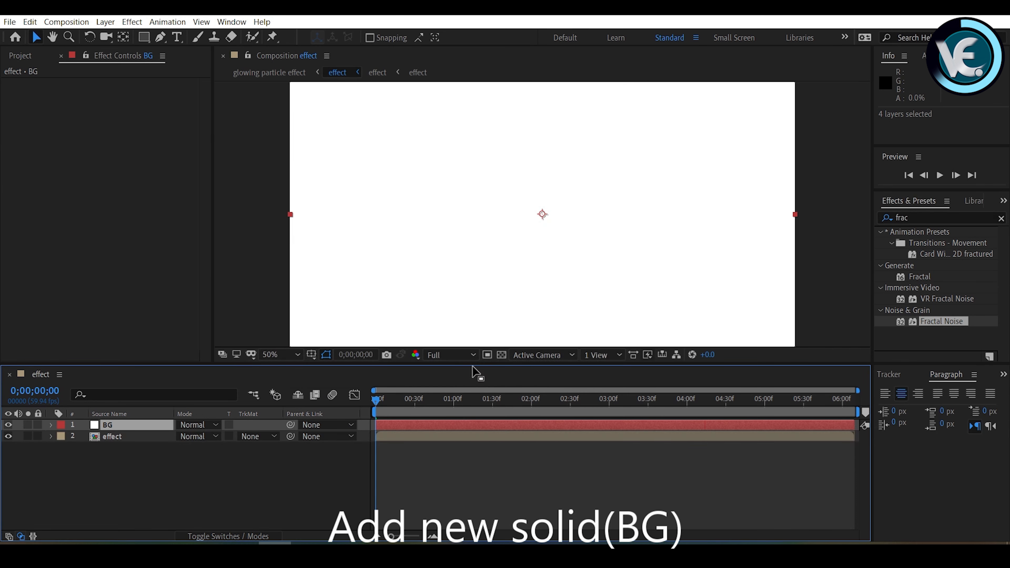
{"action": "left_click_drag", "start_coordinate": [123, 430], "coordinate": [129, 452]}
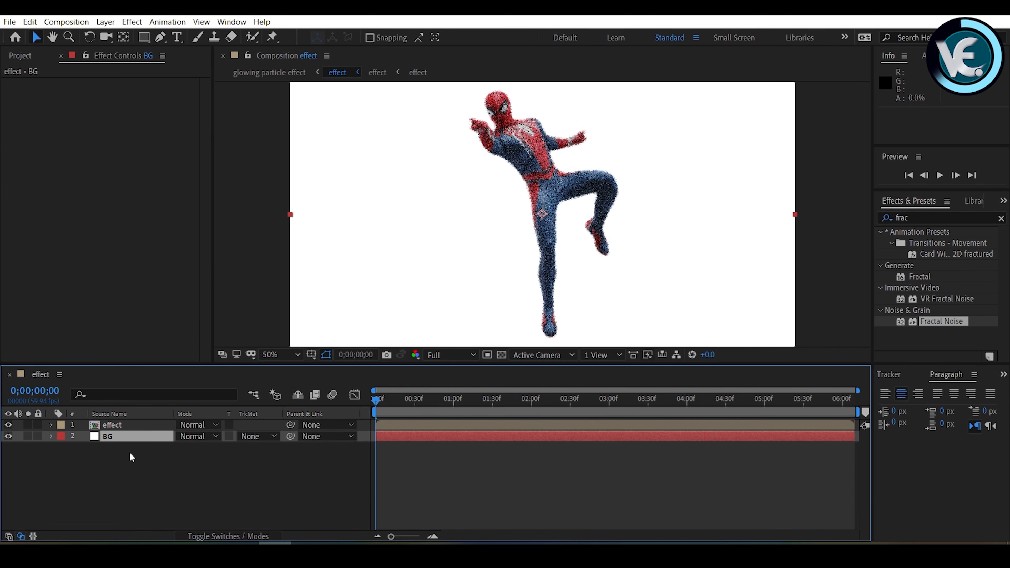
Step: Apply the 4-Color Gradient effect to the BG layer
{"action": "key", "text": "ctrl+f"}
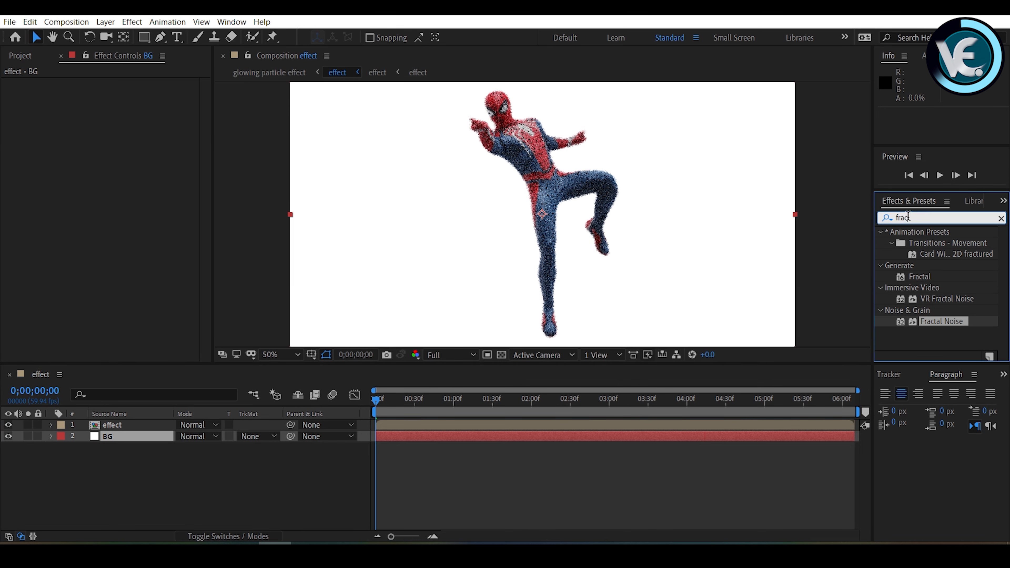
{"action": "type", "text": "4-"}
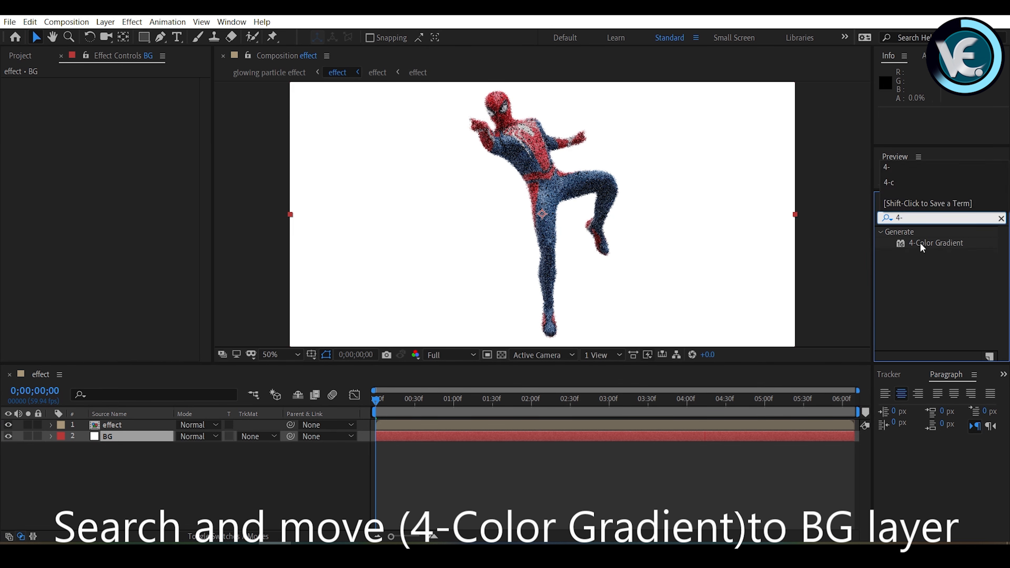
{"action": "left_click_drag", "start_coordinate": [923, 244], "coordinate": [131, 437]}
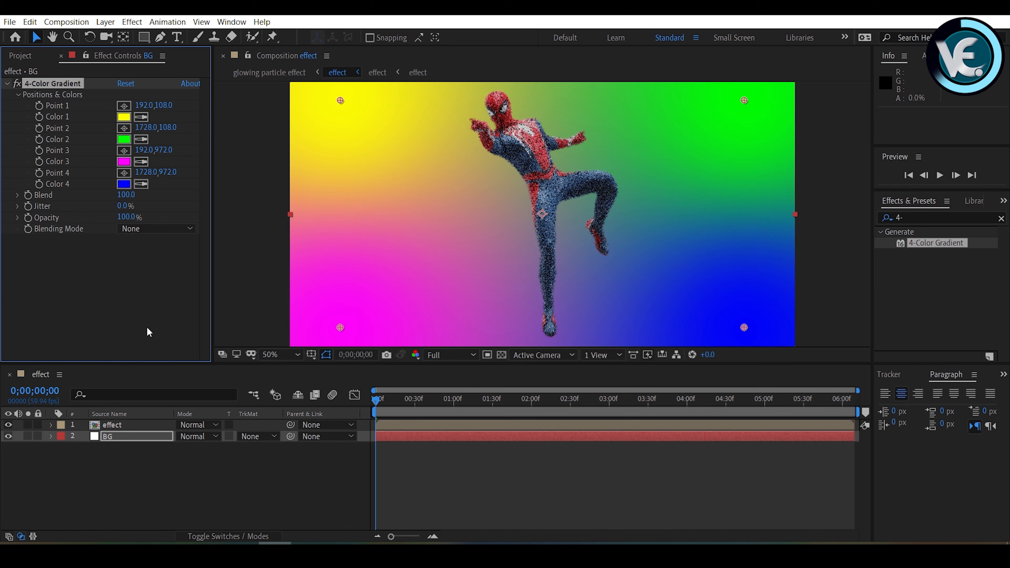
Step: Set the gradient's Color 1 to C171FF and Color 2 to 8F00FF
{"action": "left_click", "coordinate": [124, 117]}
{"action": "type", "text": "C1"}
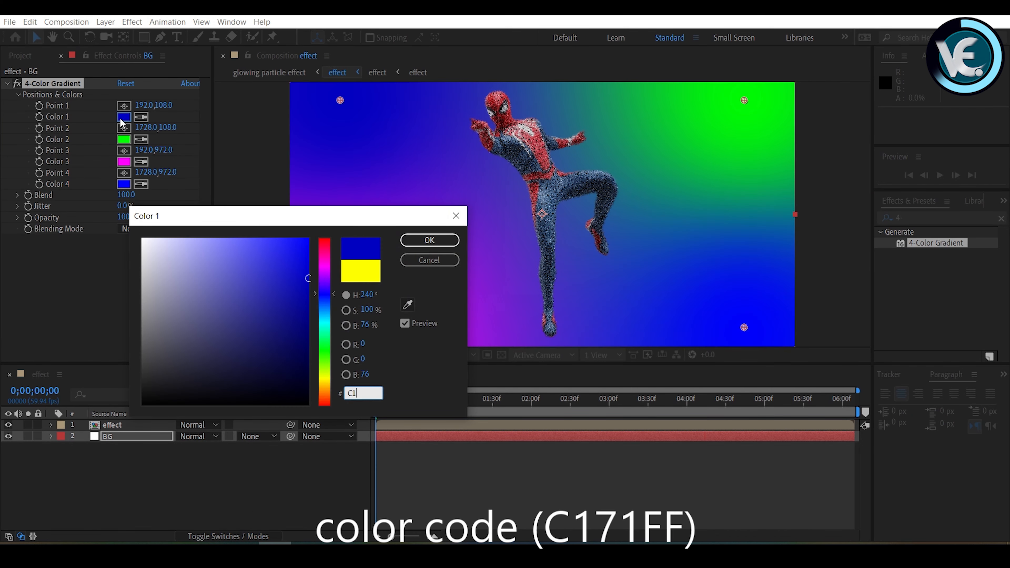
{"action": "type", "text": "71FF"}
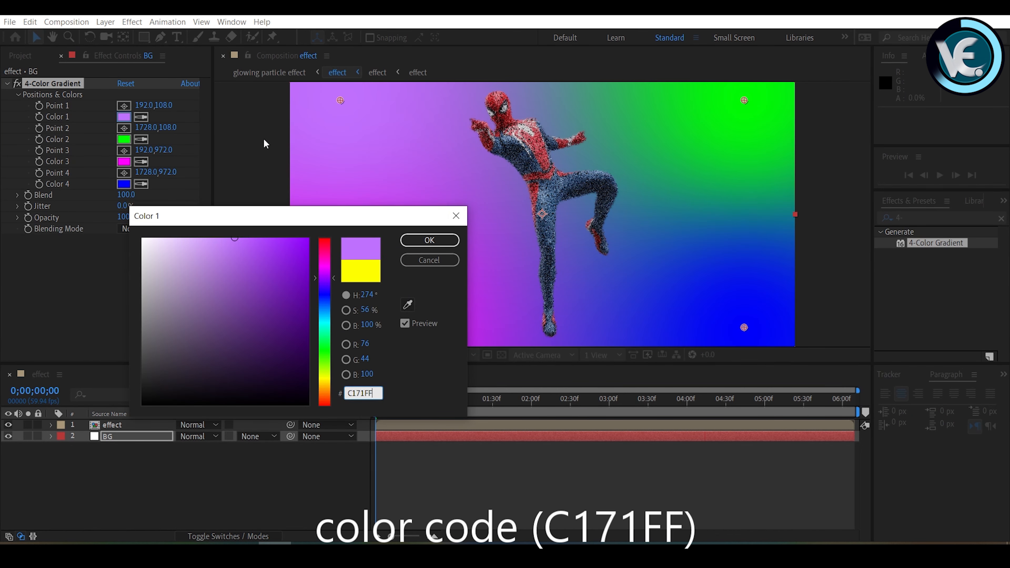
{"action": "left_click", "coordinate": [430, 241]}
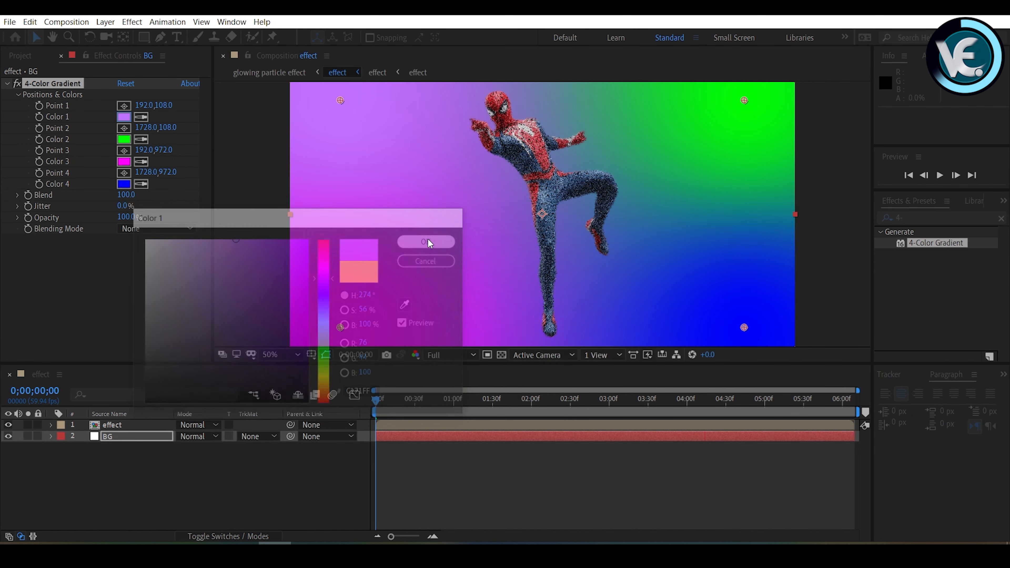
{"action": "left_click", "coordinate": [125, 141]}
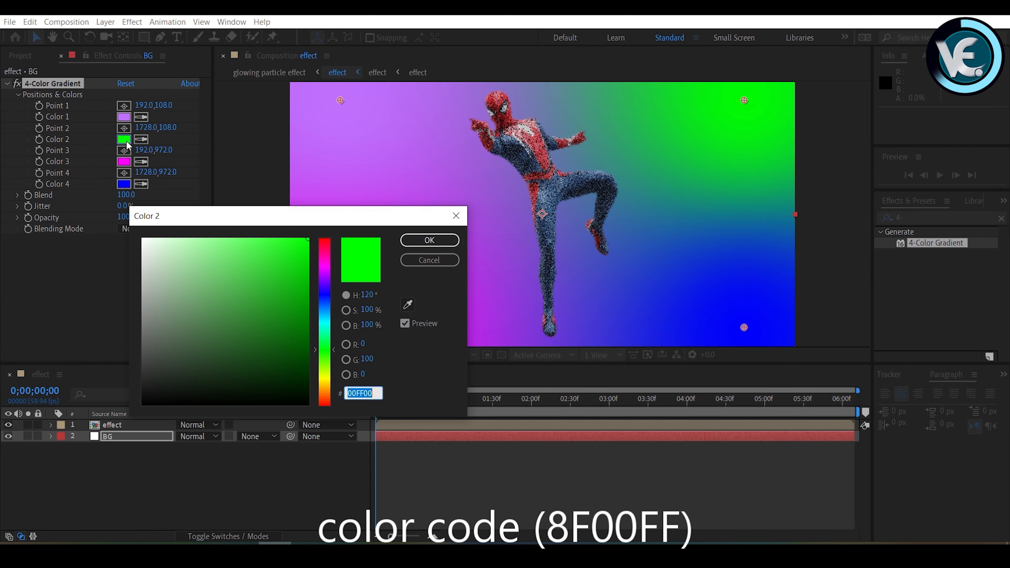
{"action": "type", "text": "8F00FF"}
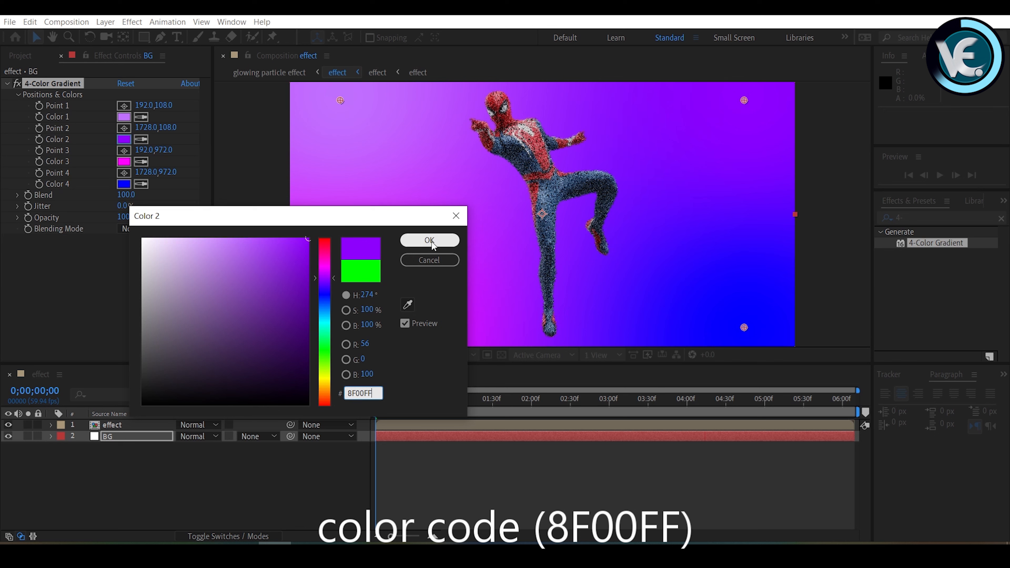
{"action": "left_click", "coordinate": [431, 241]}
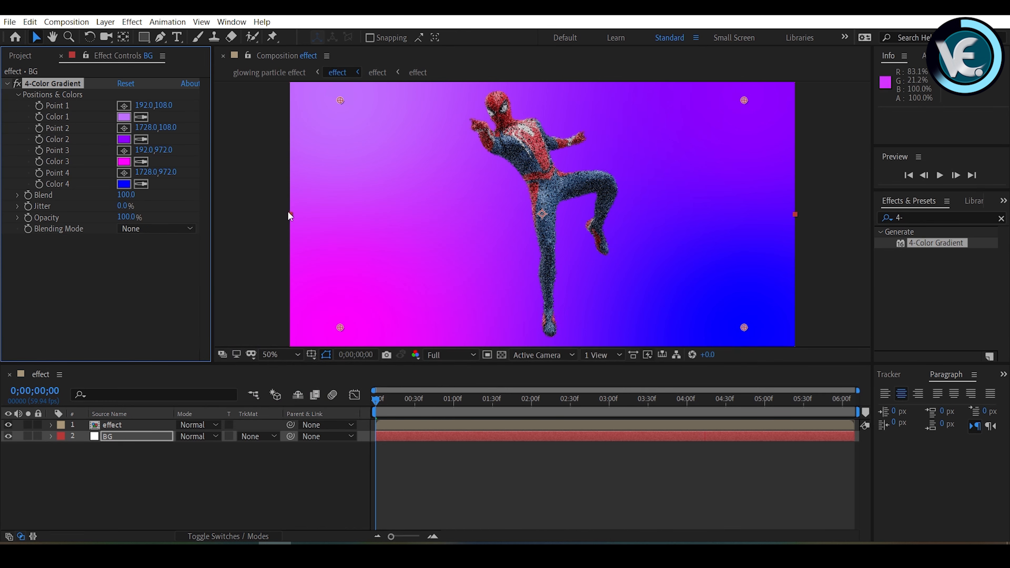
Step: Set the gradient's Color 3 to FFCDFF and Color 4 to 6400B8
{"action": "left_click", "coordinate": [124, 163]}
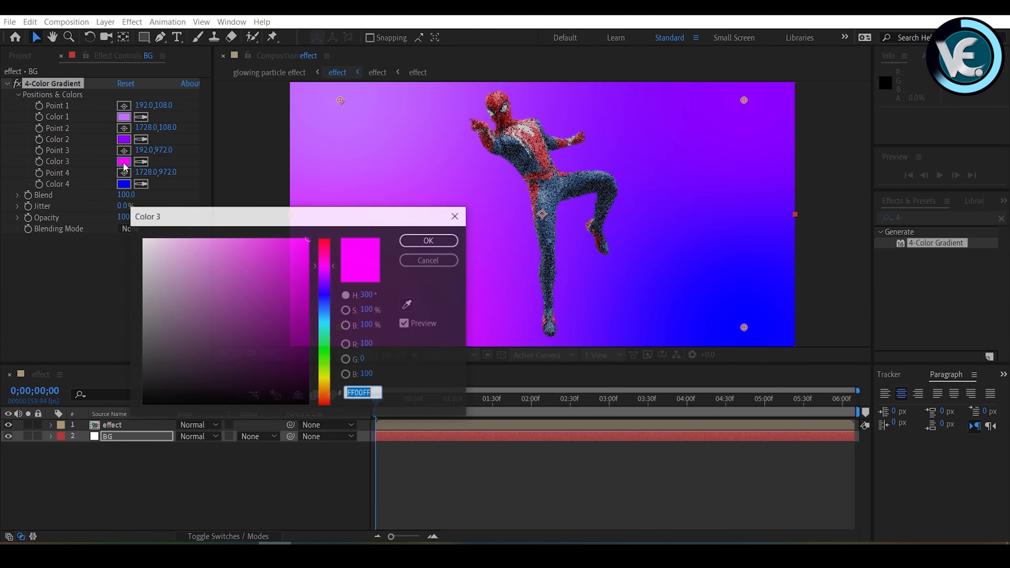
{"action": "type", "text": "FFC"}
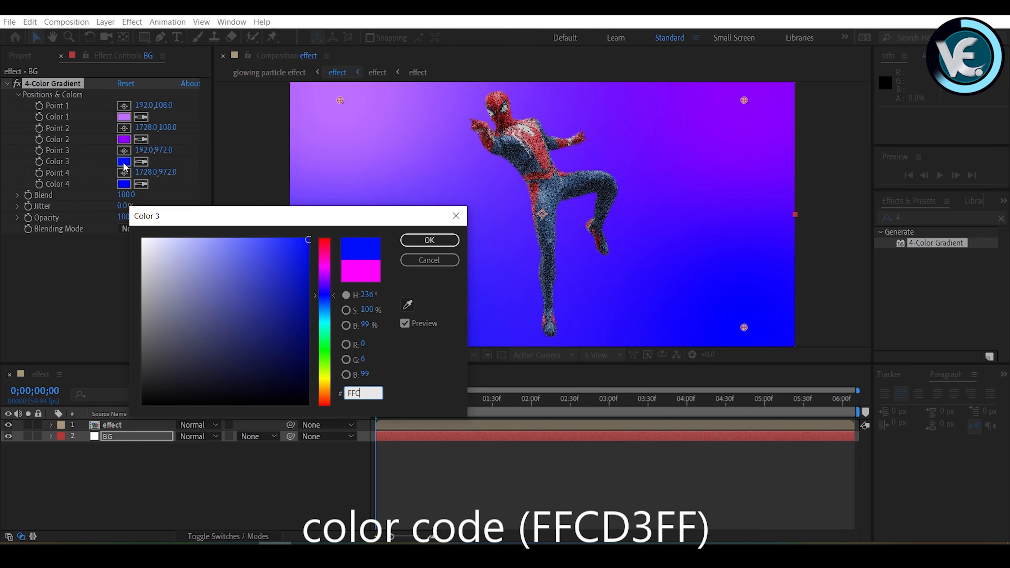
{"action": "type", "text": "DFF"}
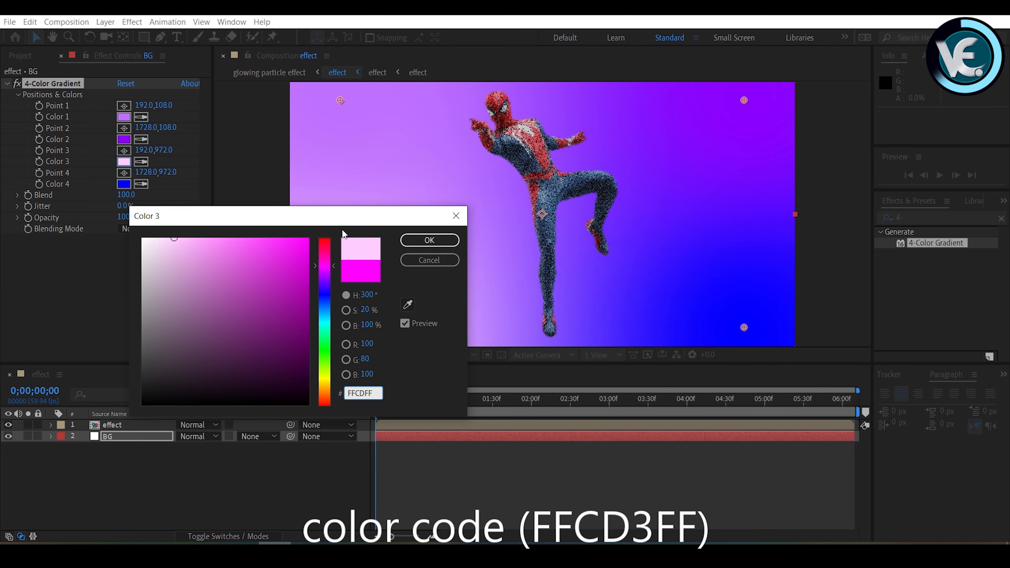
{"action": "left_click", "coordinate": [429, 240]}
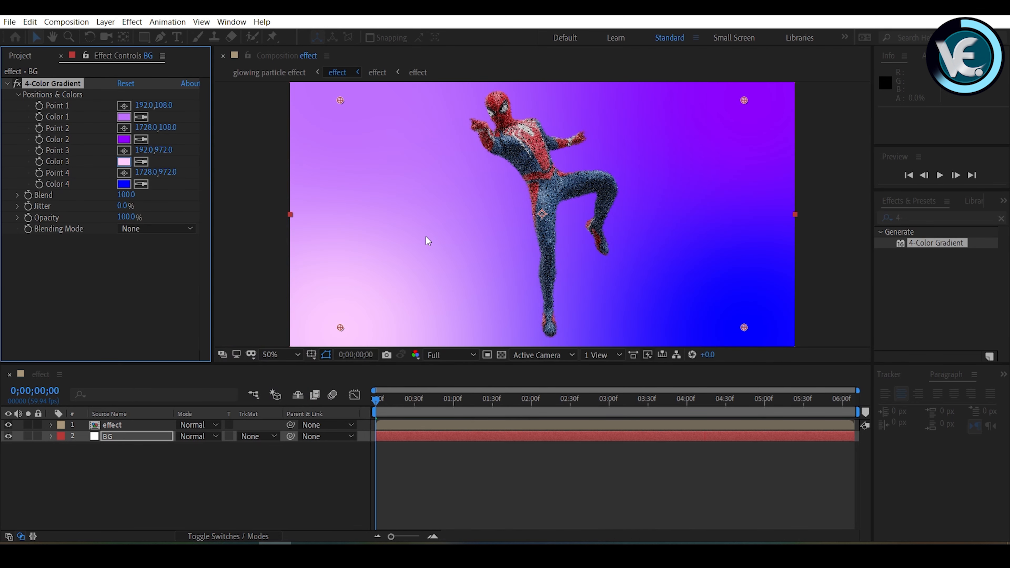
{"action": "left_click", "coordinate": [124, 185]}
{"action": "type", "text": "6"}
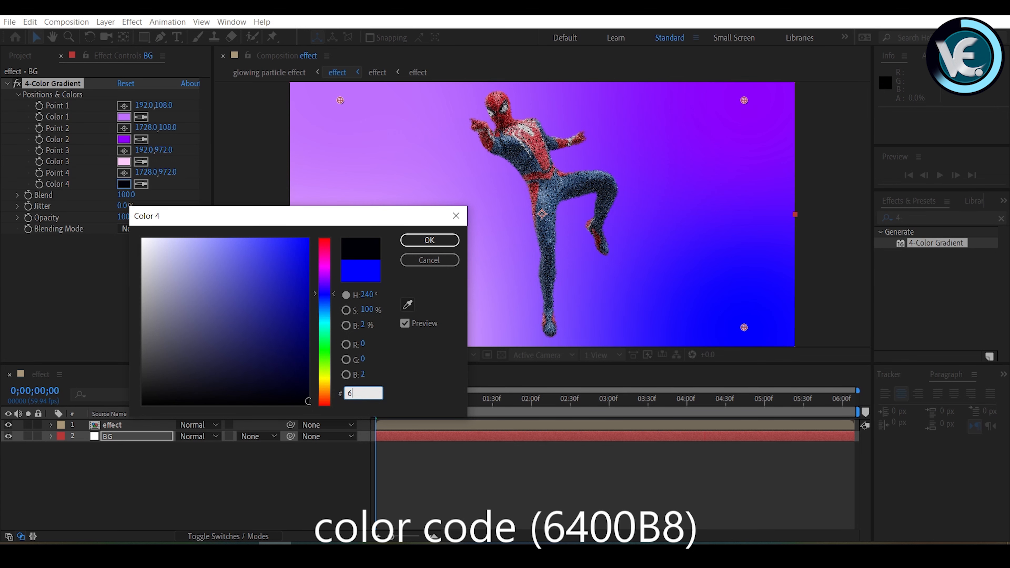
{"action": "type", "text": "400"}
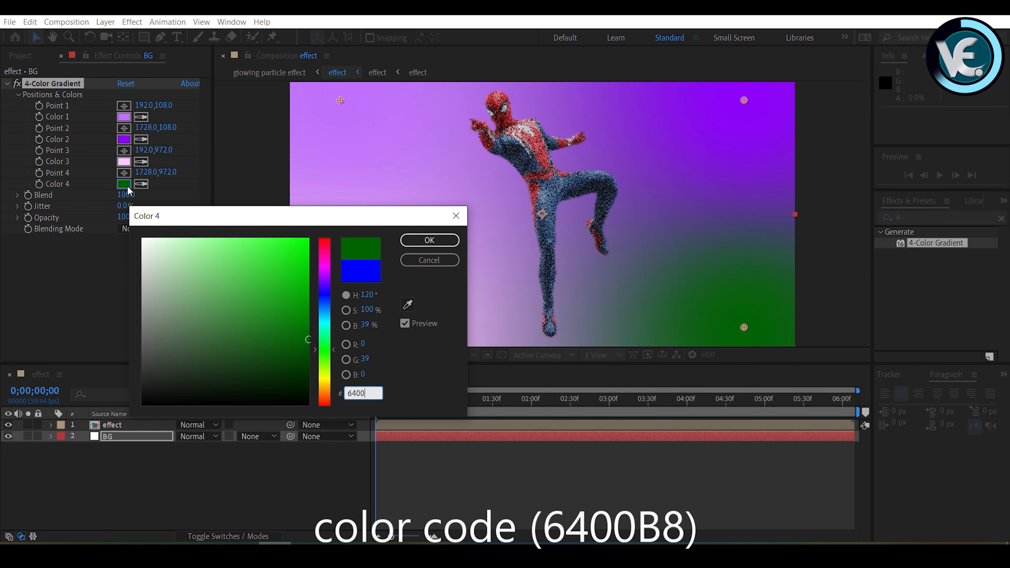
{"action": "type", "text": "B8"}
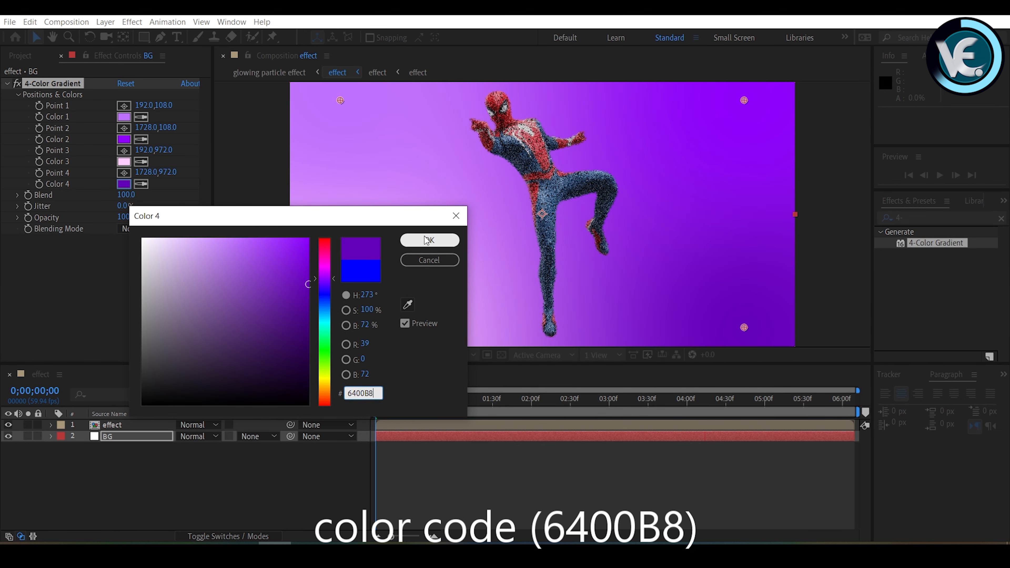
{"action": "left_click", "coordinate": [426, 239]}
Step: Move the gradient points to about 420,216 (Point 1), 1476,196 (Point 2), 716,476 (Point 3) and 1392,948 (Point 4)
{"action": "key", "text": "comma"}
{"action": "key", "text": "comma"}
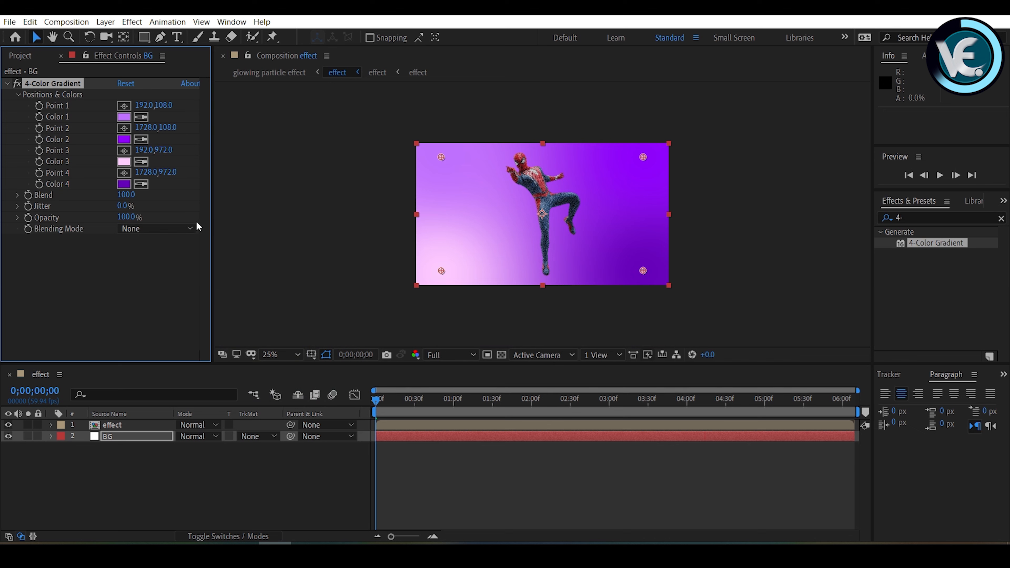
{"action": "left_click_drag", "start_coordinate": [441, 271], "coordinate": [511, 205]}
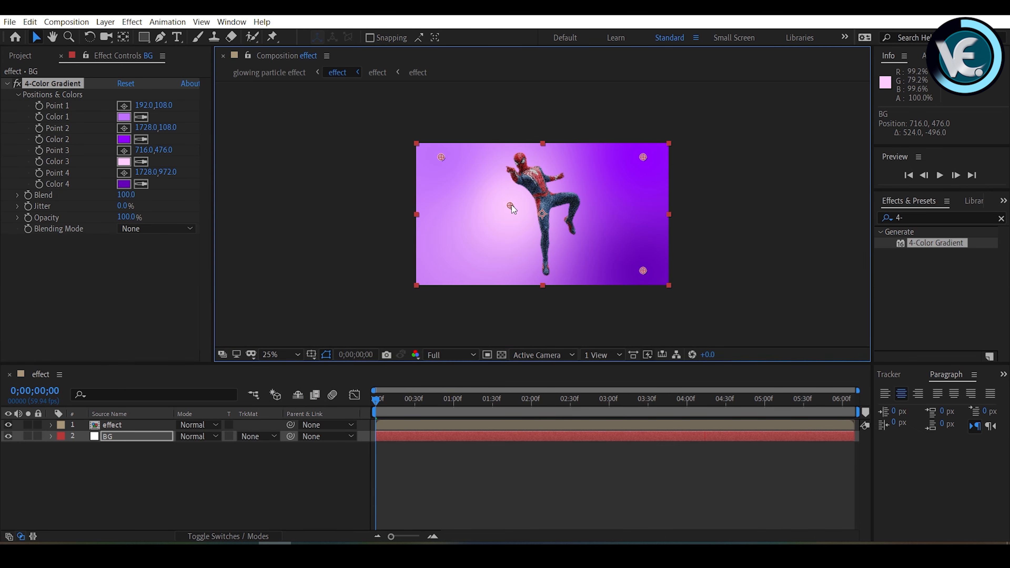
{"action": "left_click_drag", "start_coordinate": [644, 158], "coordinate": [610, 169]}
{"action": "left_click_drag", "start_coordinate": [644, 271], "coordinate": [599, 268]}
{"action": "left_click_drag", "start_coordinate": [441, 159], "coordinate": [471, 182]}
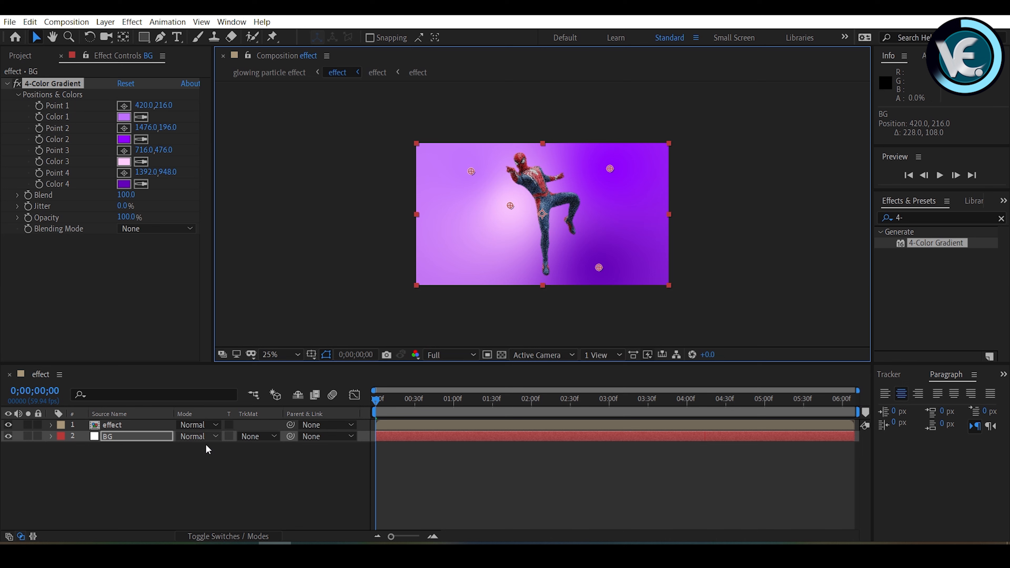
{"action": "left_click", "coordinate": [164, 461]}
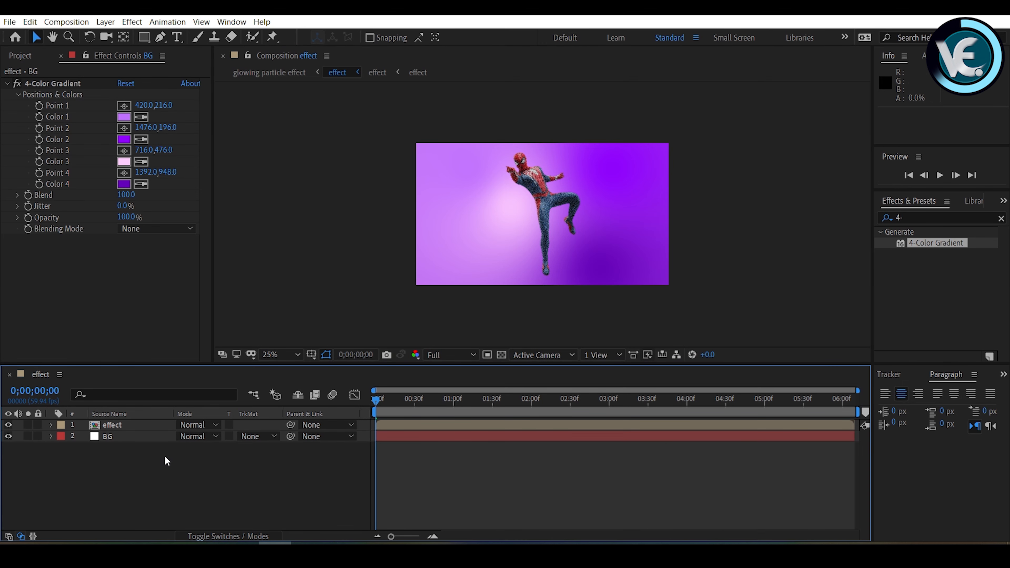
Step: Make the effect layer a 3D layer
{"action": "left_click", "coordinate": [121, 427]}
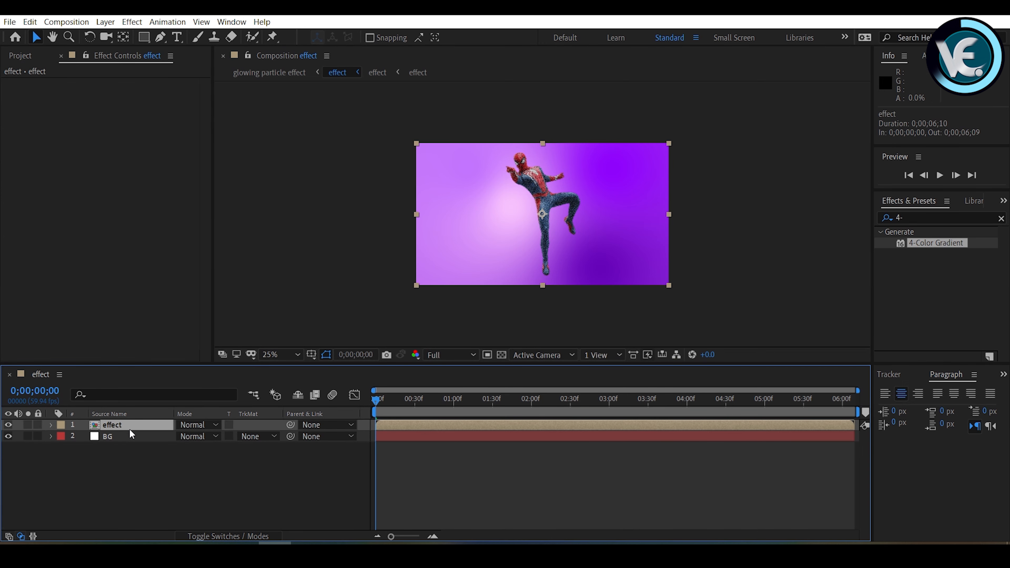
{"action": "left_click", "coordinate": [230, 534]}
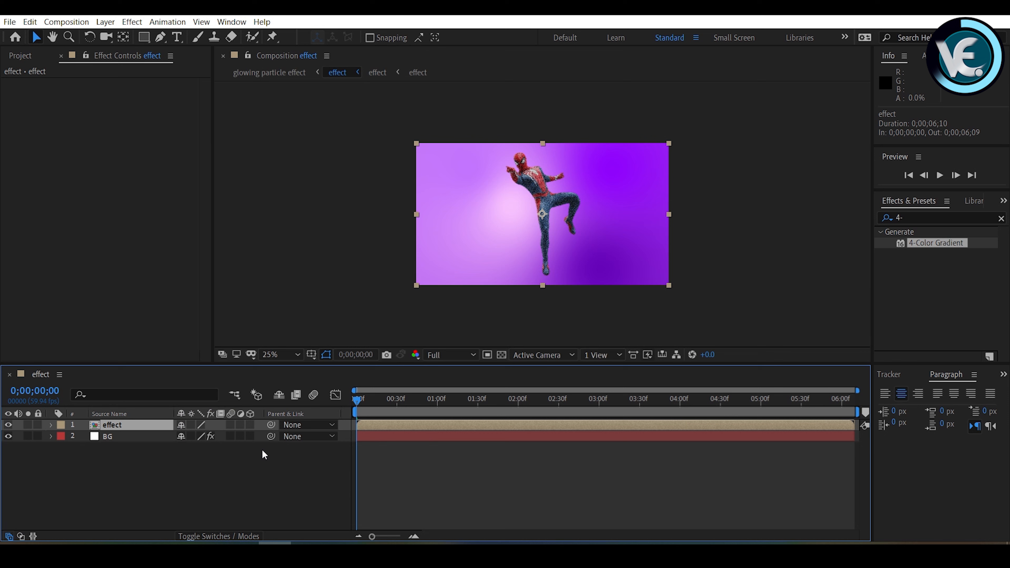
{"action": "left_click", "coordinate": [251, 425]}
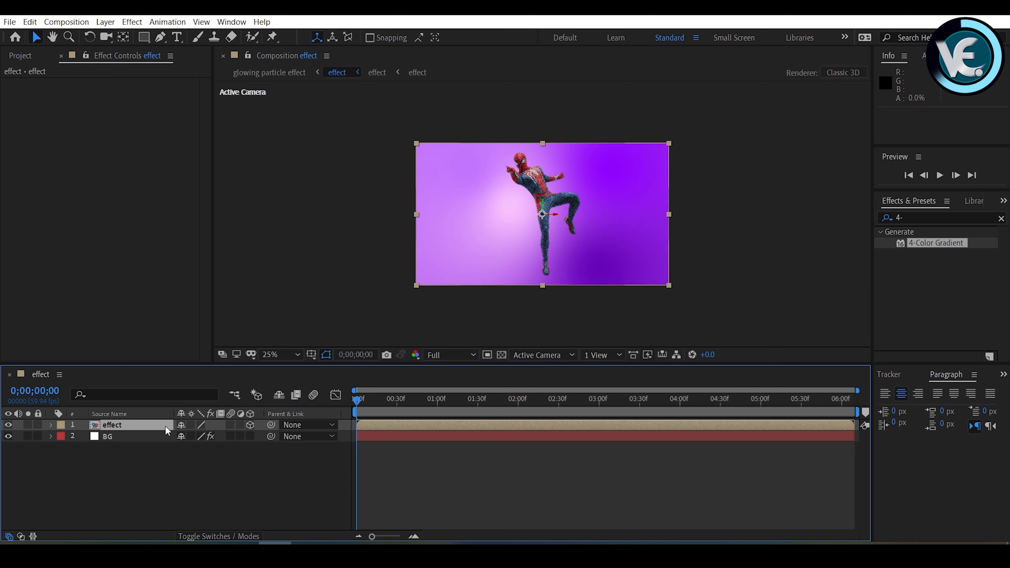
Step: Keyframe the effect layer's Position at 0;00;00;00 and set it to 960, 784, -1300 at 0;00;03;24
{"action": "left_click", "coordinate": [50, 425]}
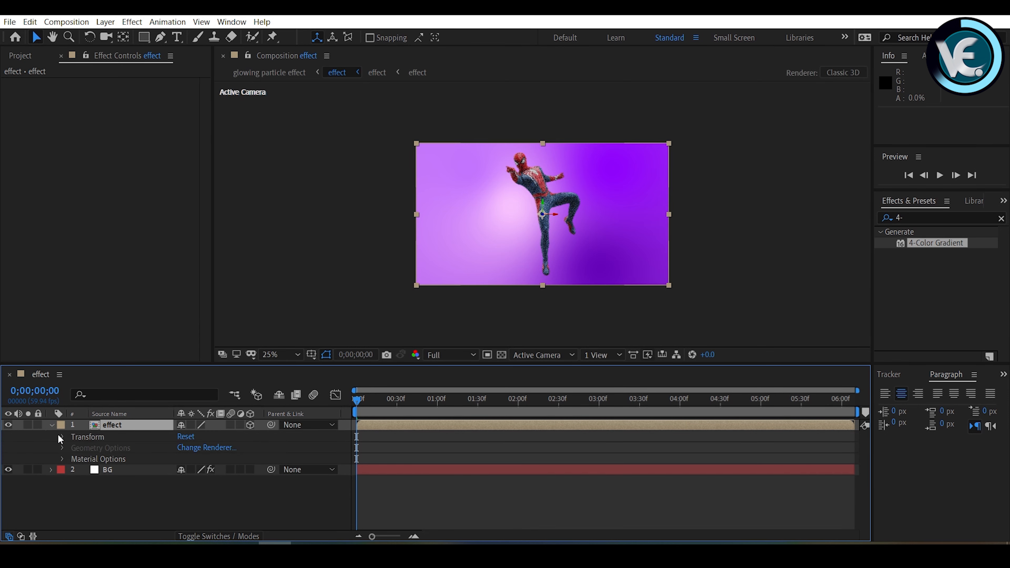
{"action": "left_click", "coordinate": [60, 437]}
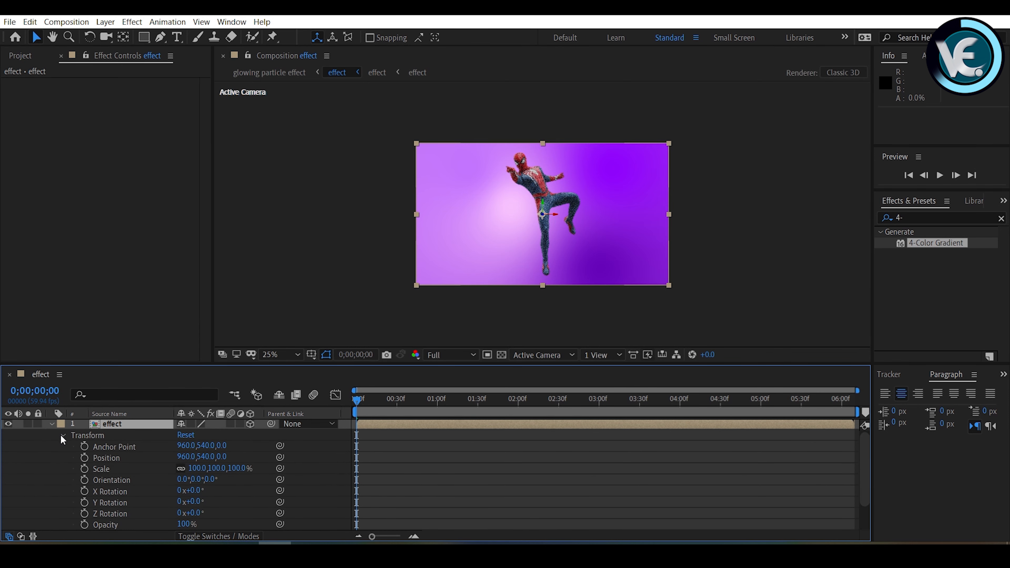
{"action": "left_click", "coordinate": [84, 458]}
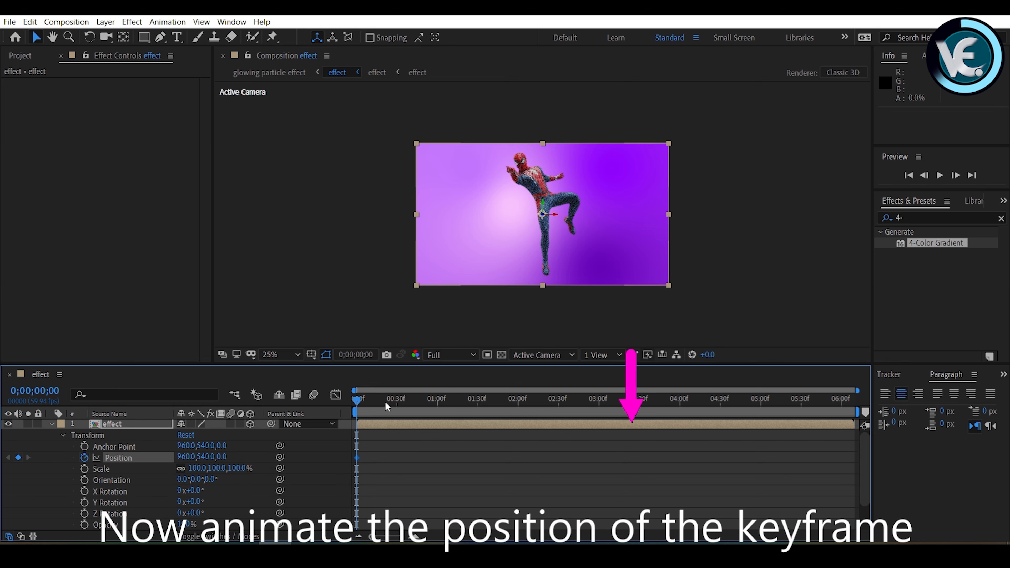
{"action": "left_click_drag", "start_coordinate": [358, 400], "coordinate": [634, 402]}
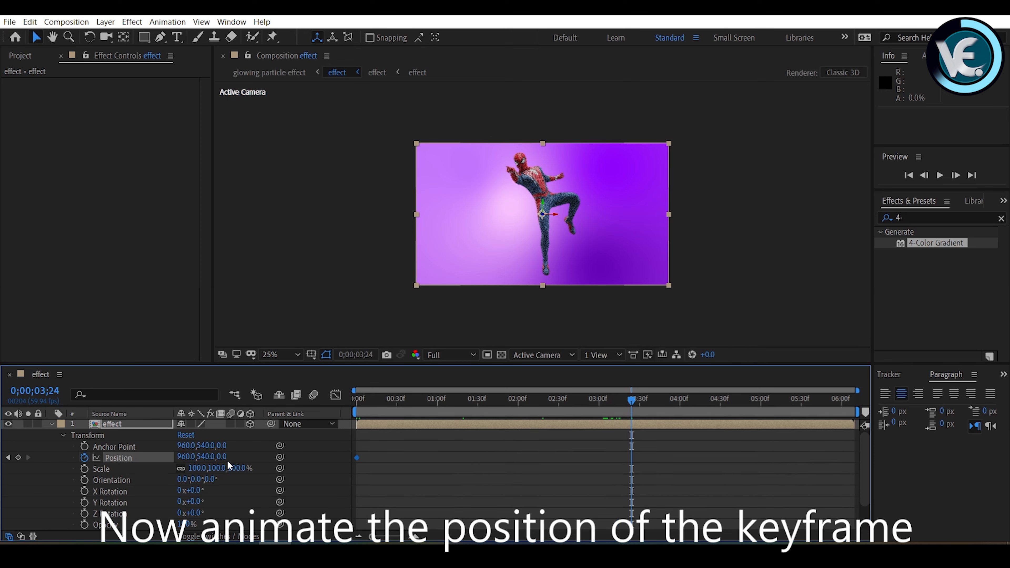
{"action": "left_click_drag", "start_coordinate": [223, 457], "coordinate": [290, 374]}
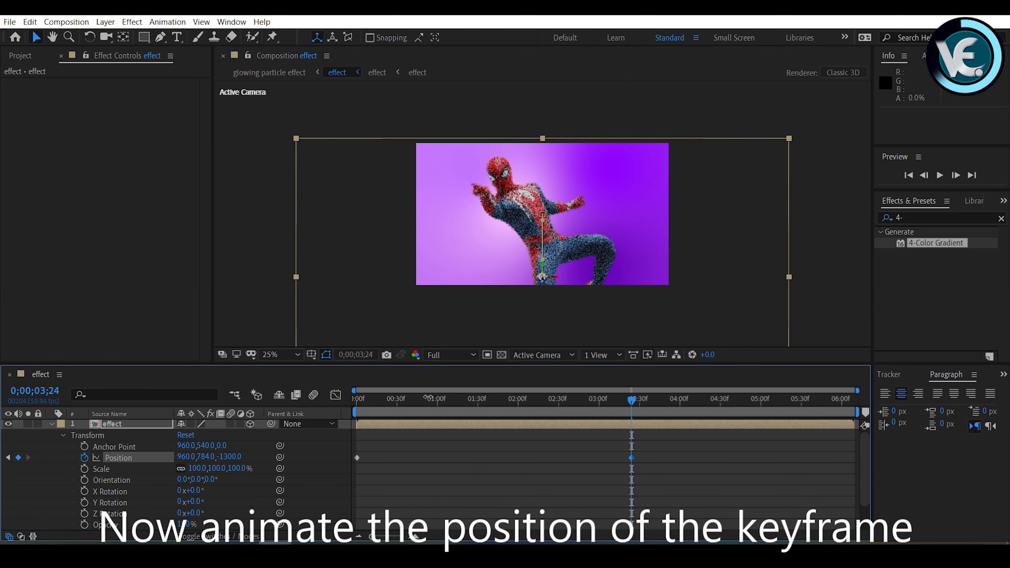
Step: Collapse the effect layer's properties and split the layer at 0;00;03;24
{"action": "left_click", "coordinate": [52, 424]}
{"action": "left_click", "coordinate": [130, 425]}
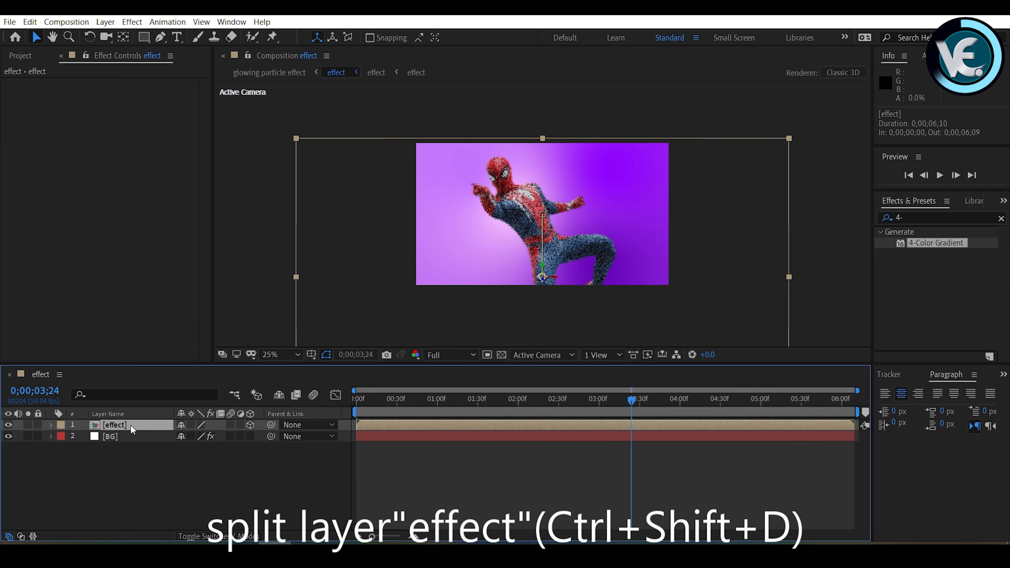
{"action": "key", "text": "ctrl+shift+d"}
Step: Pre-compose the upper effect layer as sctter, moving all attributes into the new composition
{"action": "right_click", "coordinate": [130, 425]}
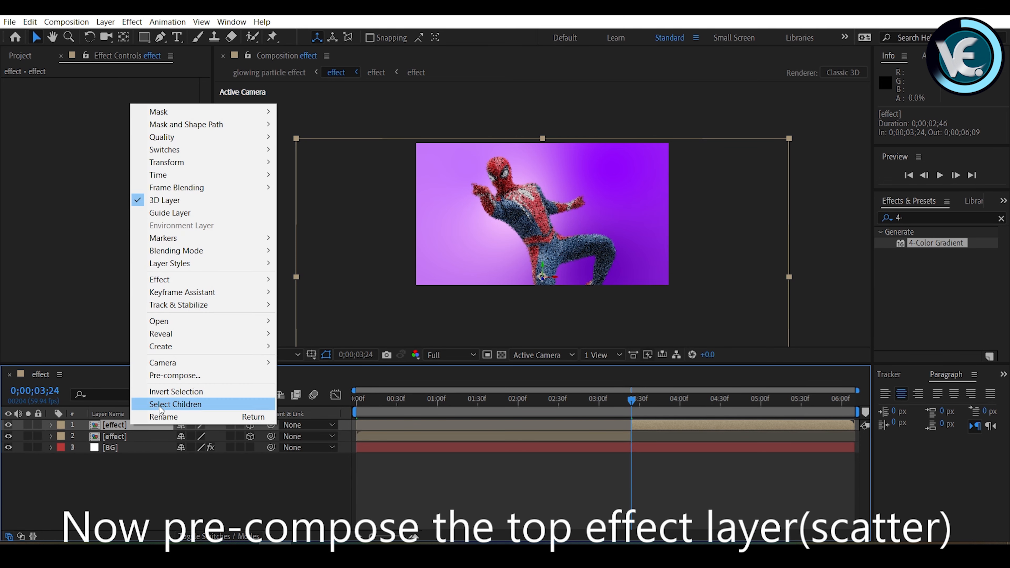
{"action": "left_click", "coordinate": [165, 377]}
{"action": "type", "text": "sctte"}
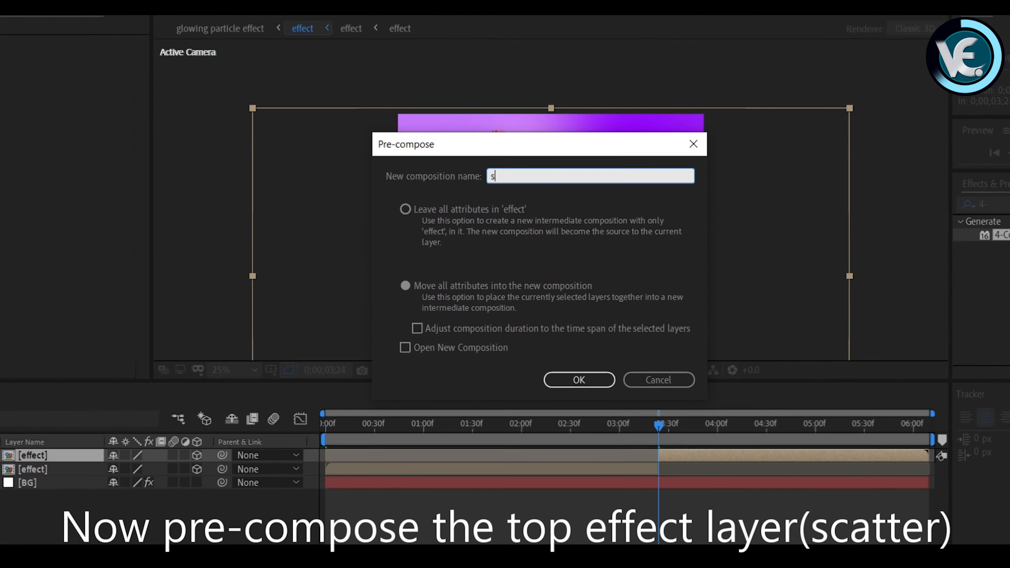
{"action": "type", "text": "r"}
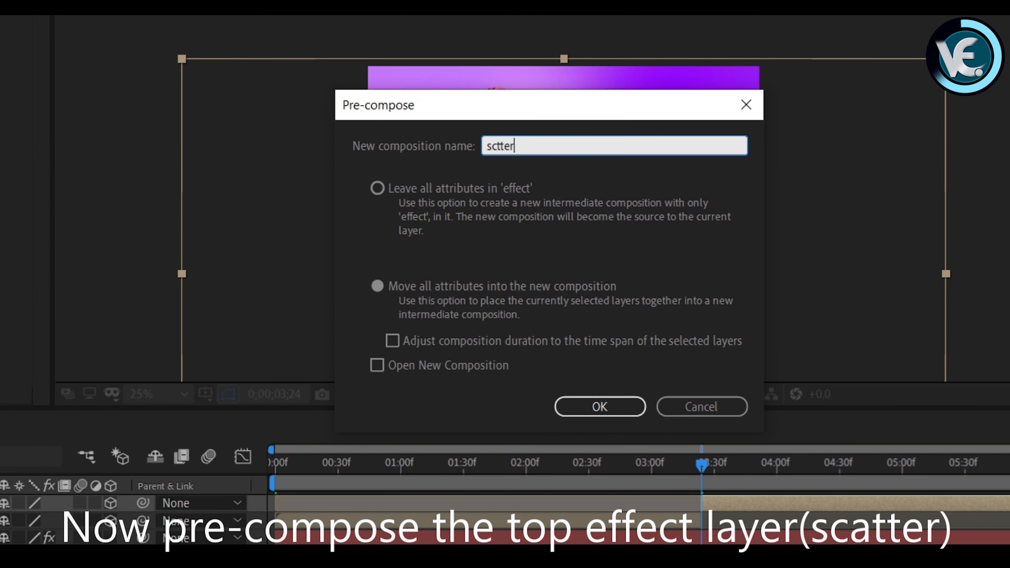
{"action": "left_click", "coordinate": [378, 286]}
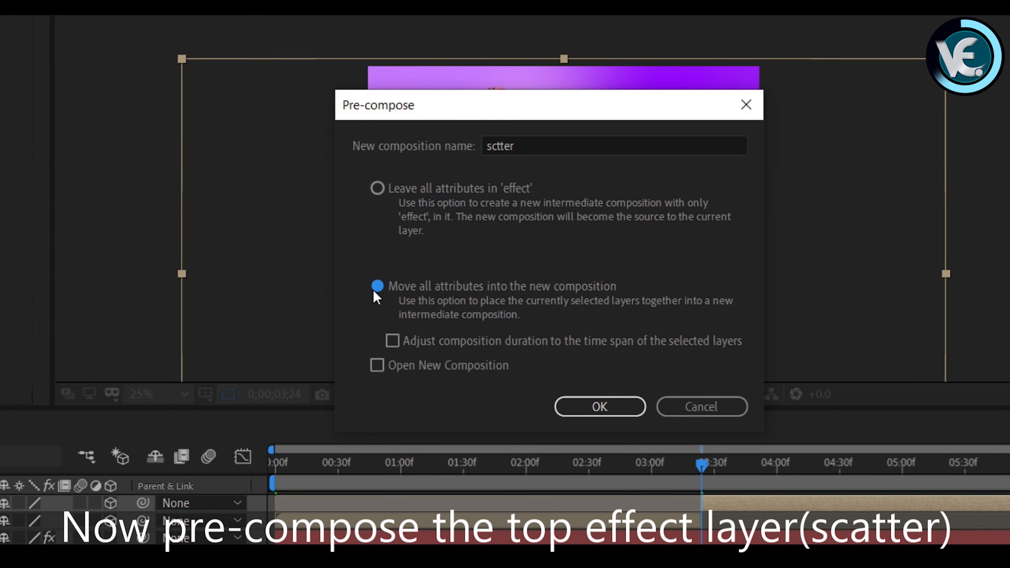
{"action": "left_click", "coordinate": [587, 406]}
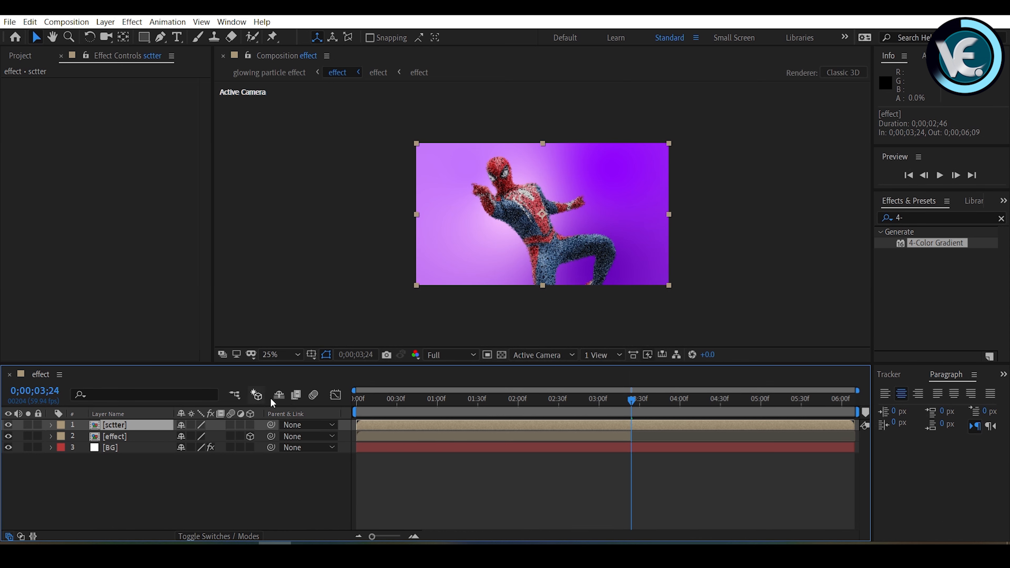
Step: Find the CC Scatterize effect and apply it to the sctter layer
{"action": "left_click", "coordinate": [901, 216]}
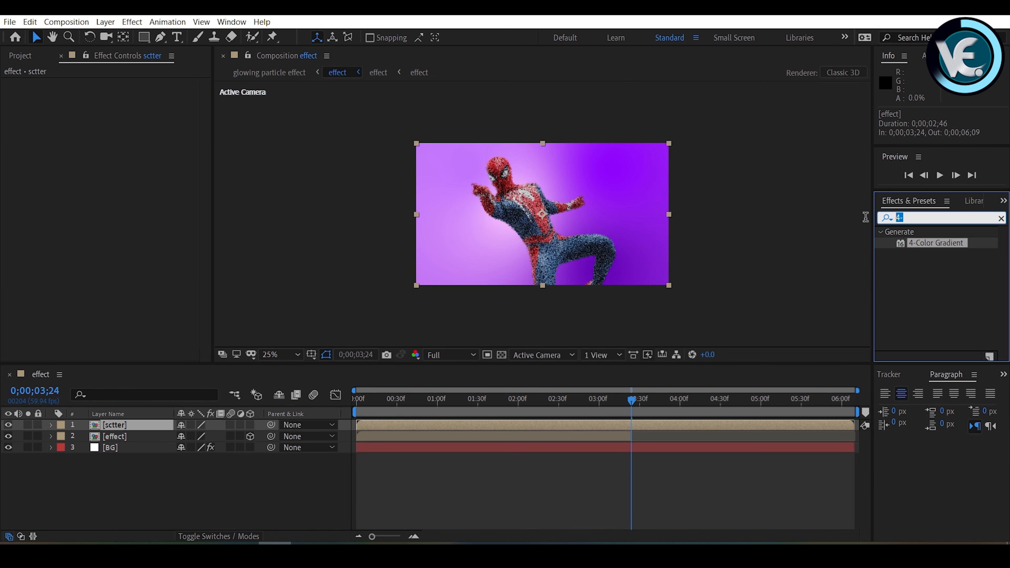
{"action": "type", "text": "cc s"}
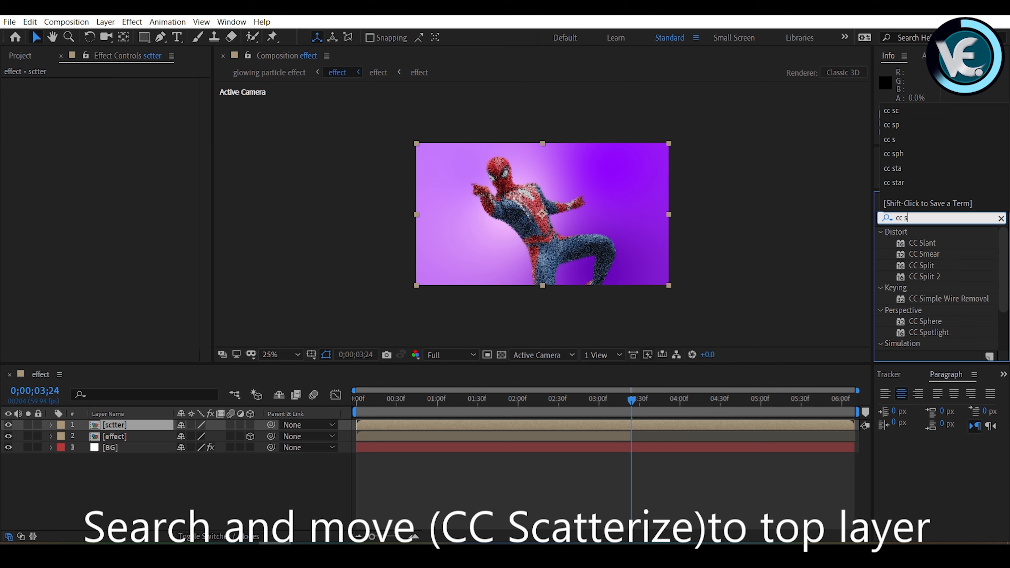
{"action": "type", "text": "c"}
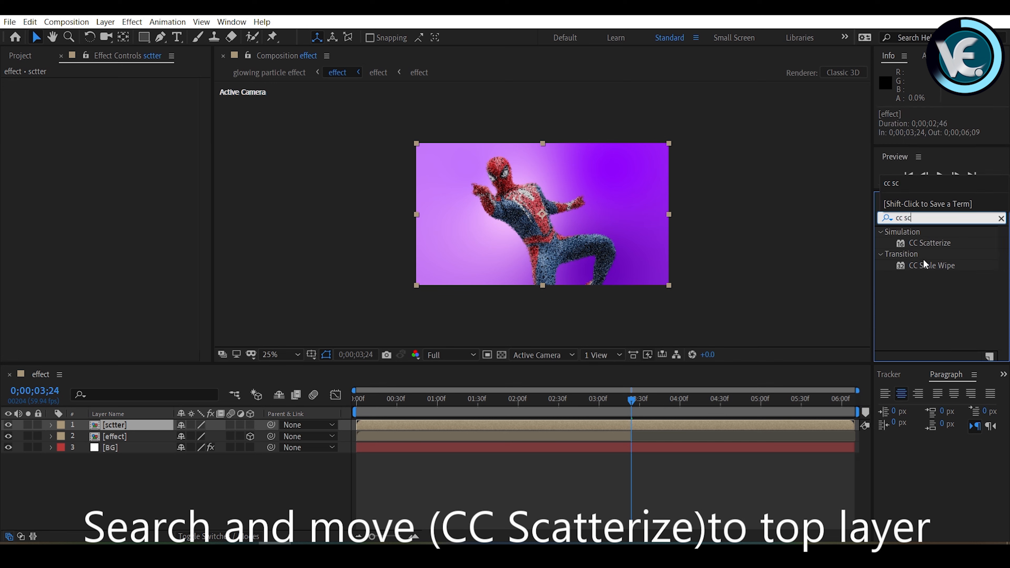
{"action": "left_click", "coordinate": [930, 243]}
{"action": "left_click_drag", "start_coordinate": [929, 243], "coordinate": [120, 421]}
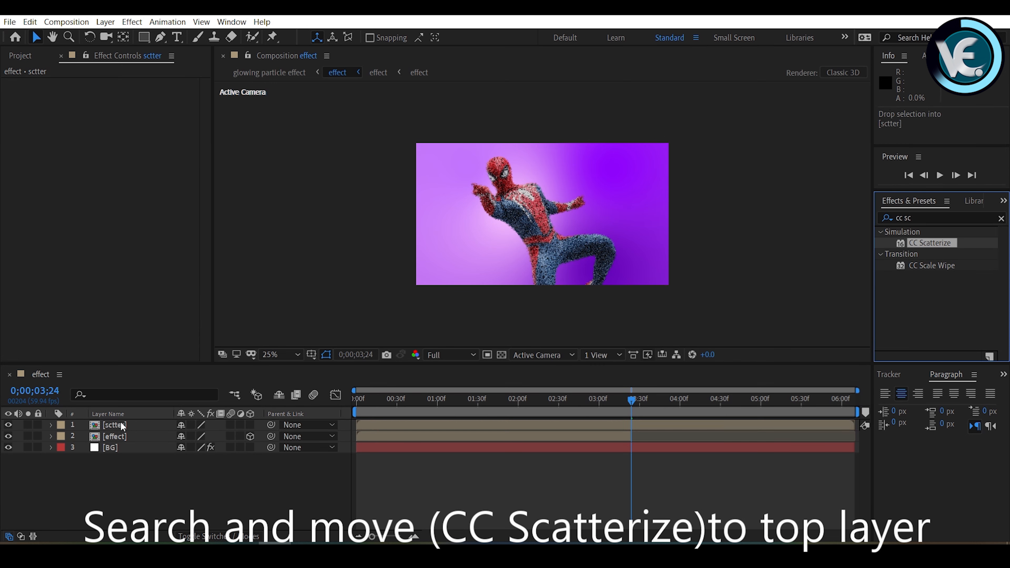
Step: Reveal the sctter layer's CC Scatterize properties and start keyframing Scatter at 0;00;03;24
{"action": "left_click", "coordinate": [51, 425]}
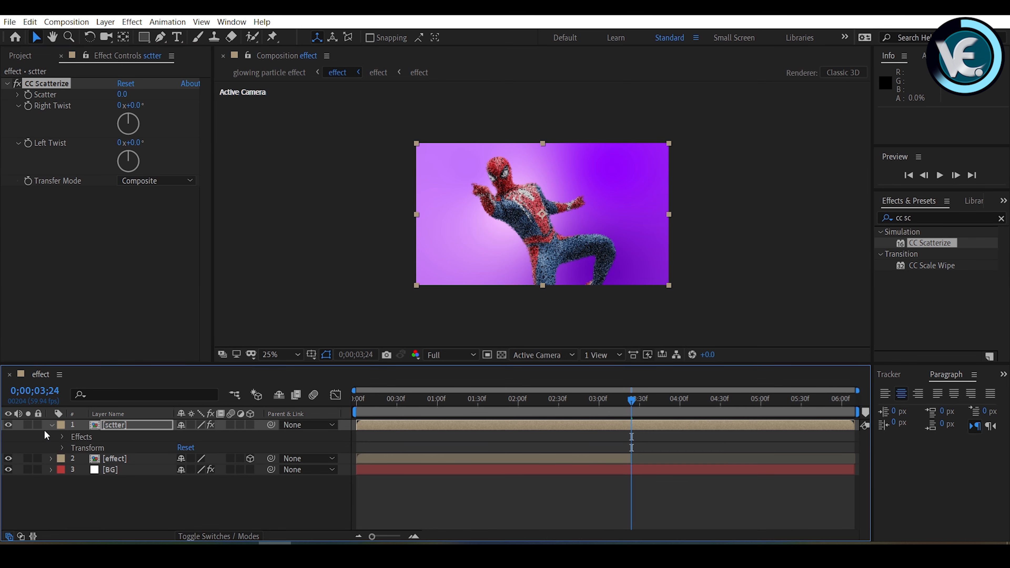
{"action": "left_click", "coordinate": [61, 437]}
{"action": "left_click", "coordinate": [72, 449]}
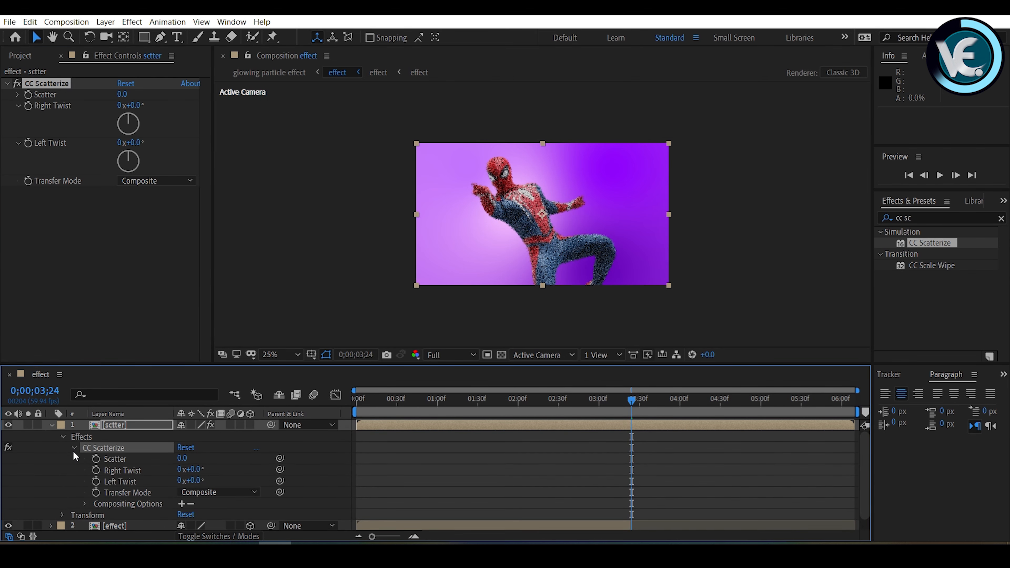
{"action": "left_click", "coordinate": [97, 461]}
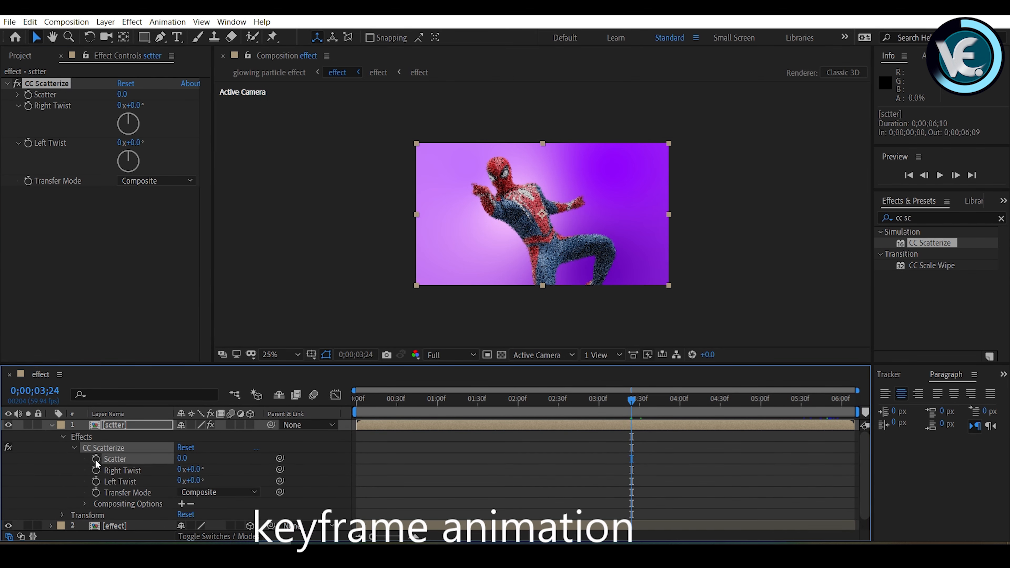